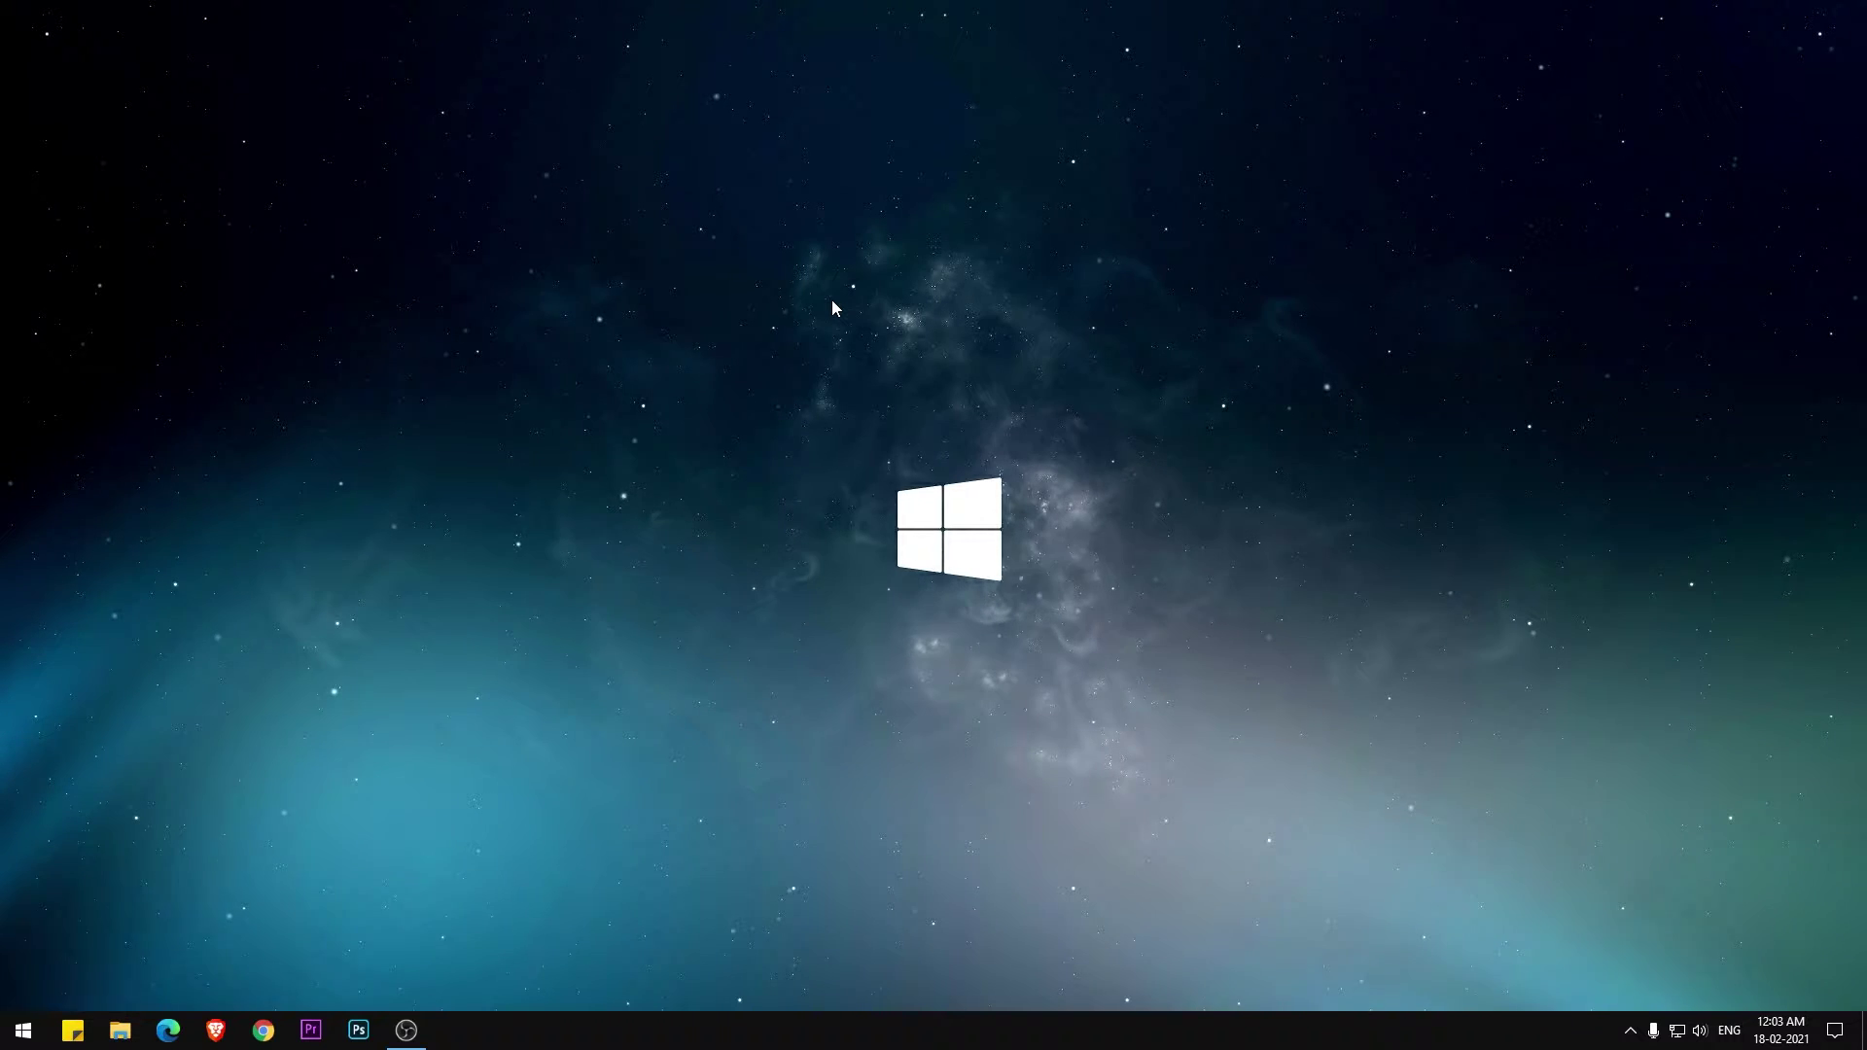
Step: Open Chrome, load nexusmods.com and search the site for 'nexus mod manager'
click(260, 1032)
click(262, 16)
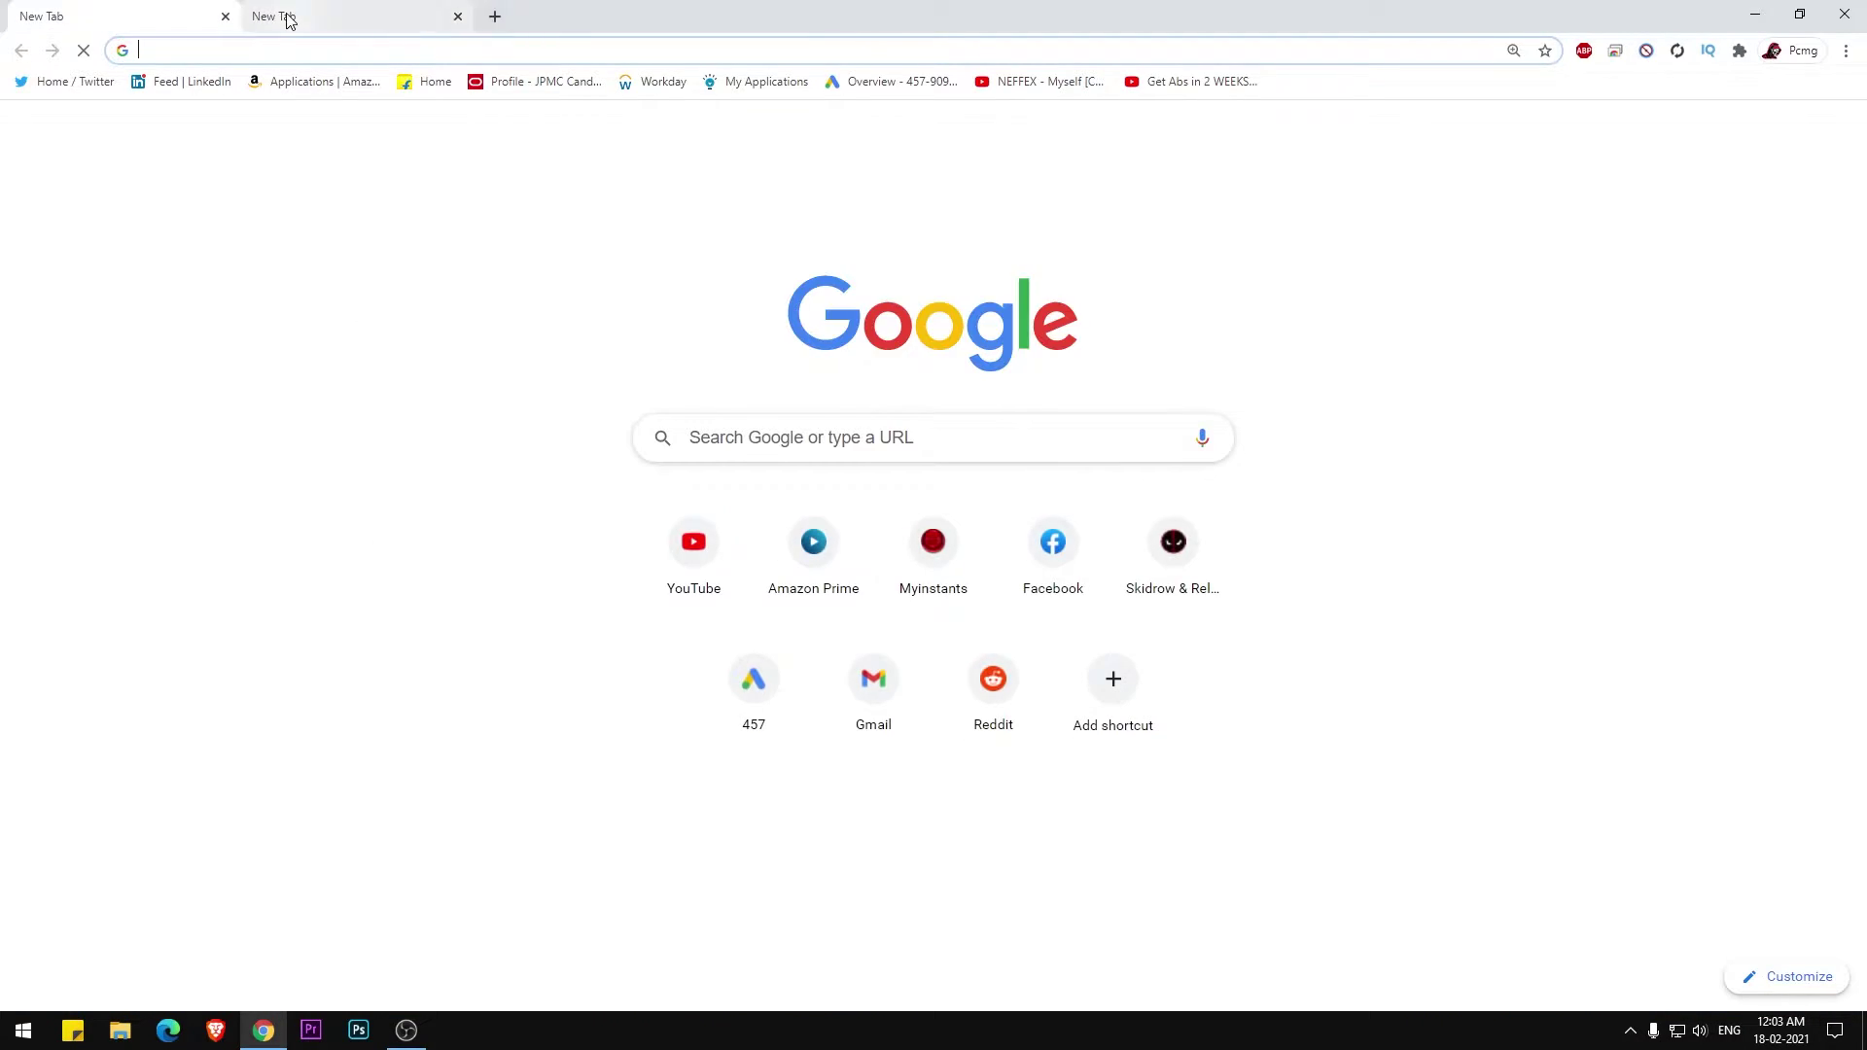
middle_click(288, 20)
click(254, 54)
text(nexusmods.com)
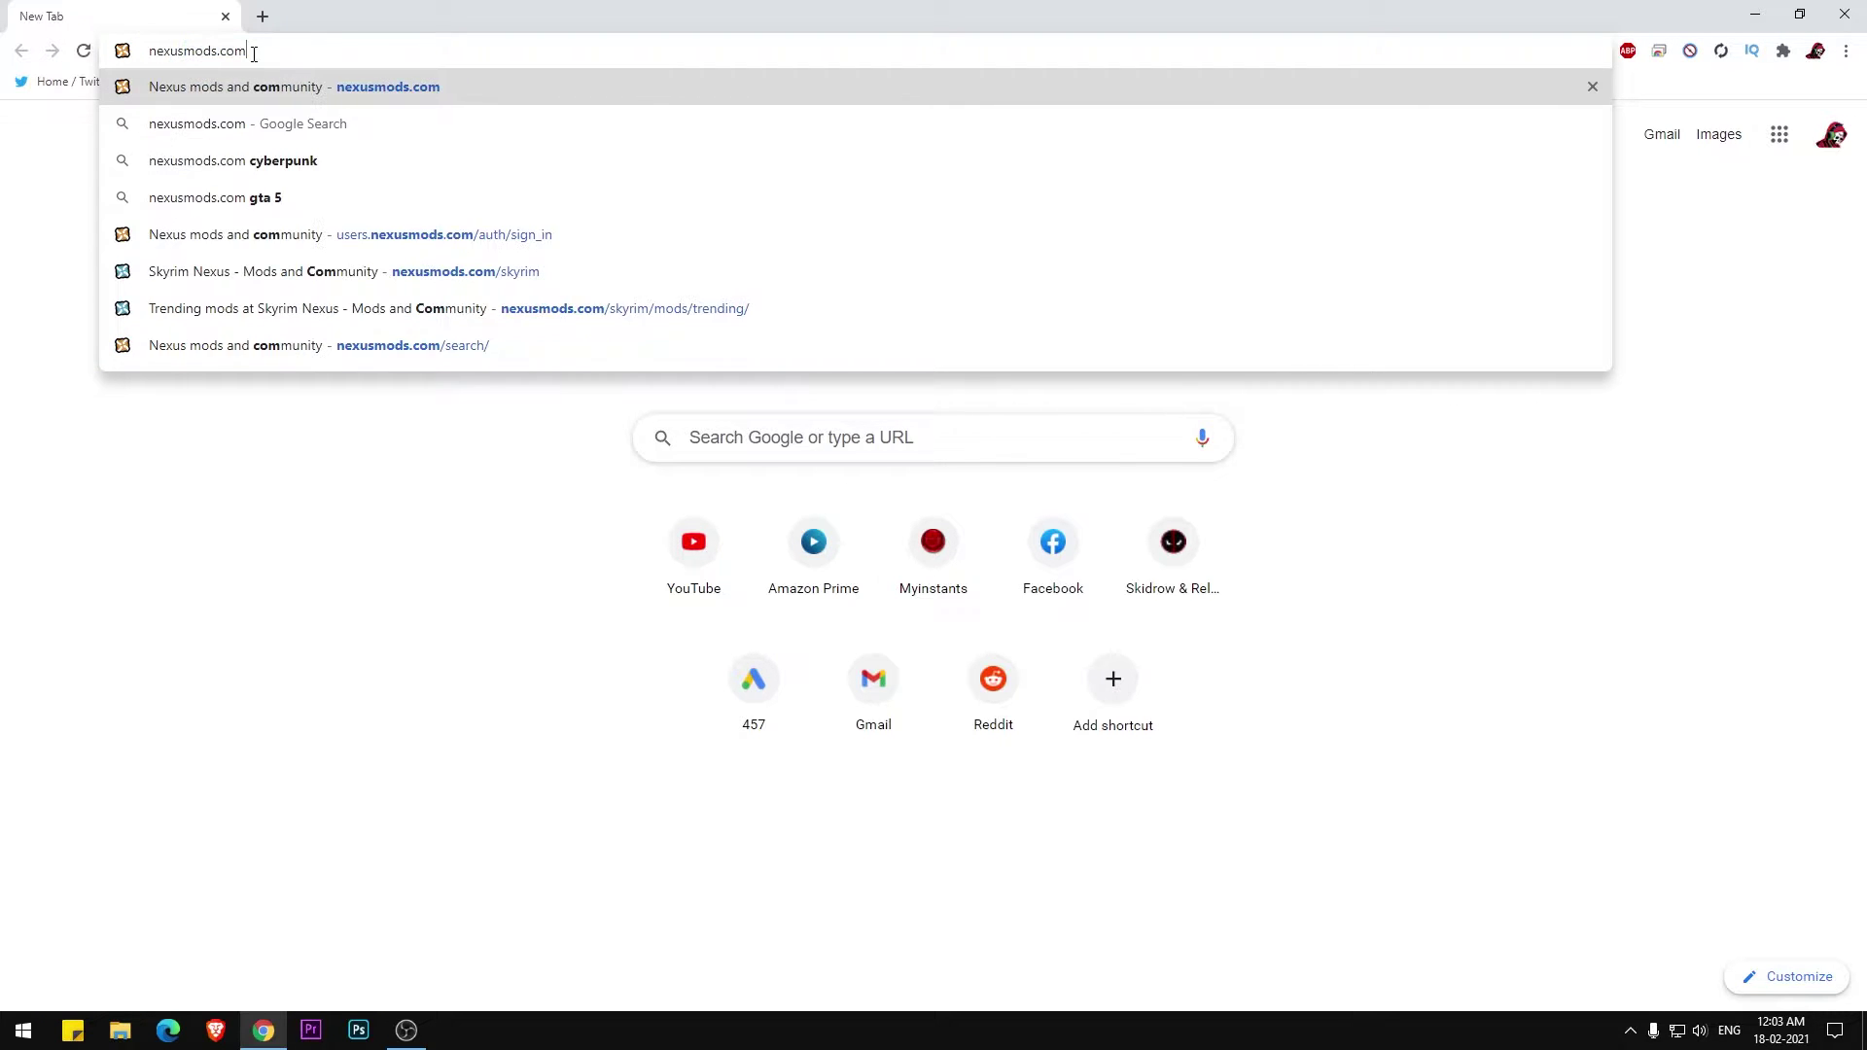
key(Return)
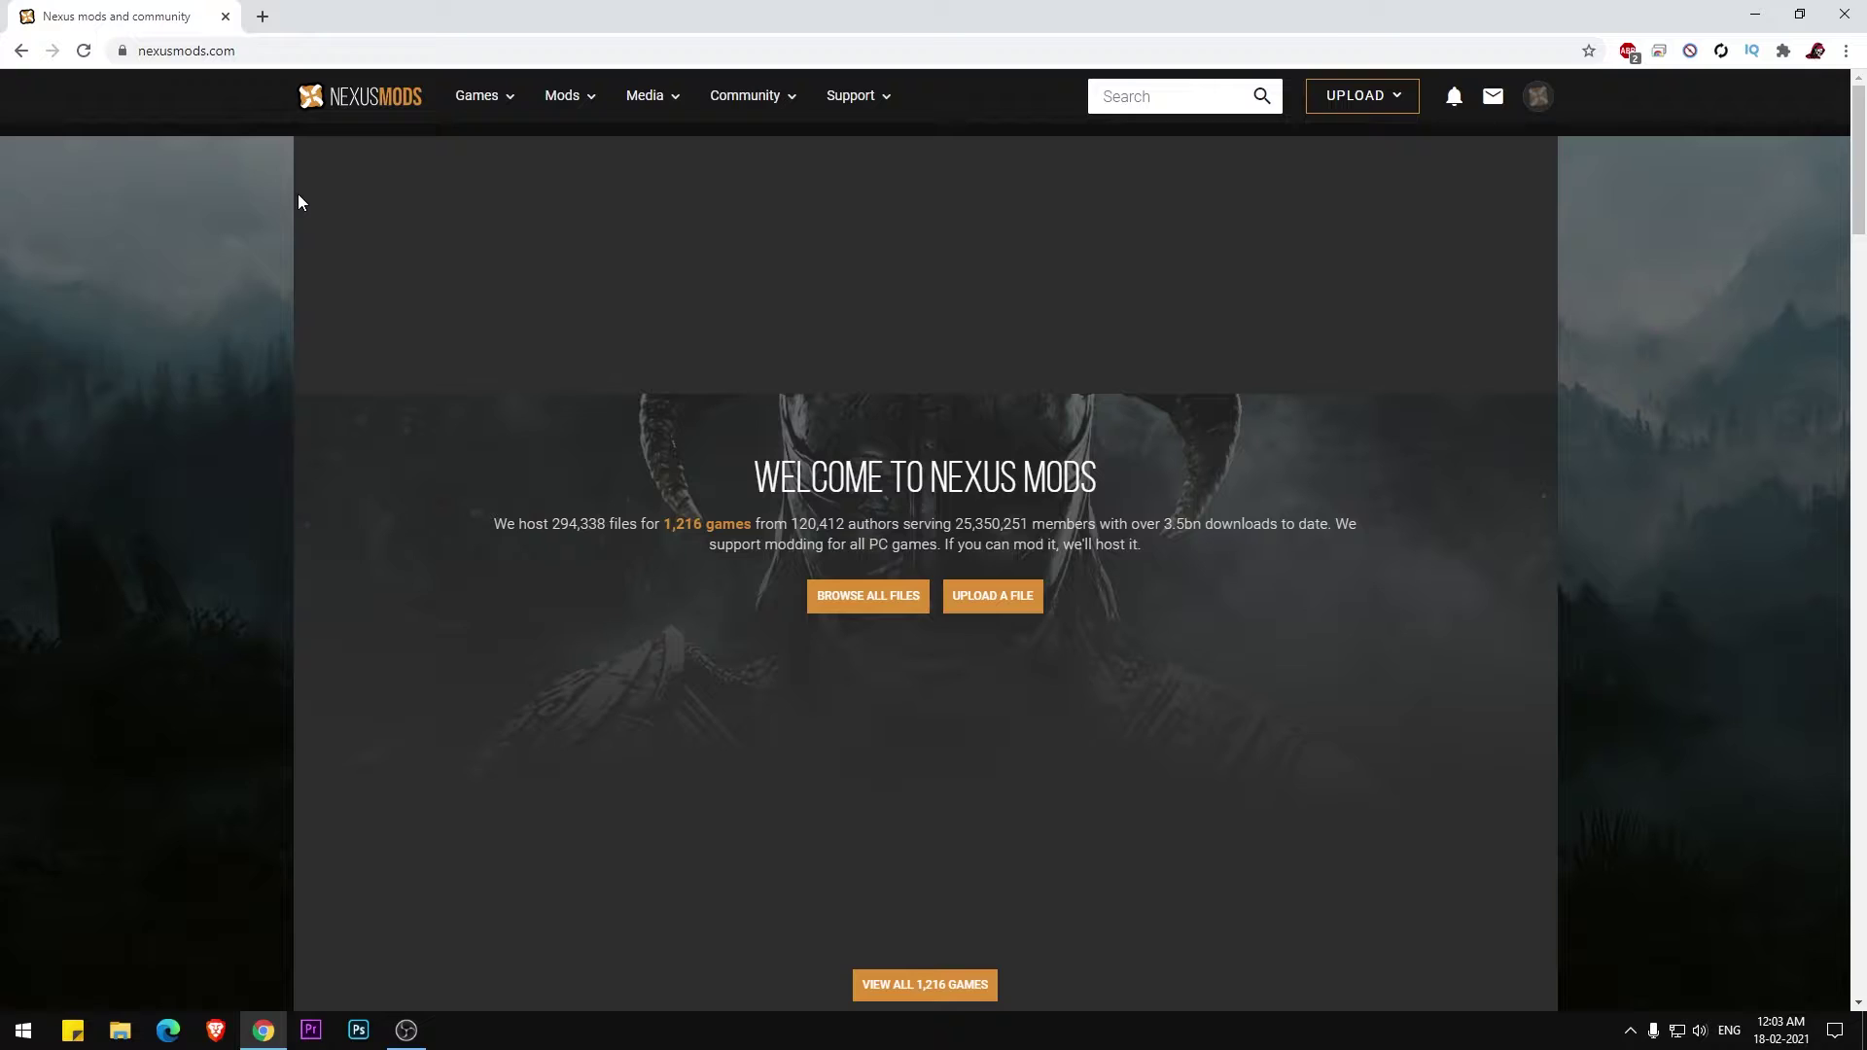
click(1122, 94)
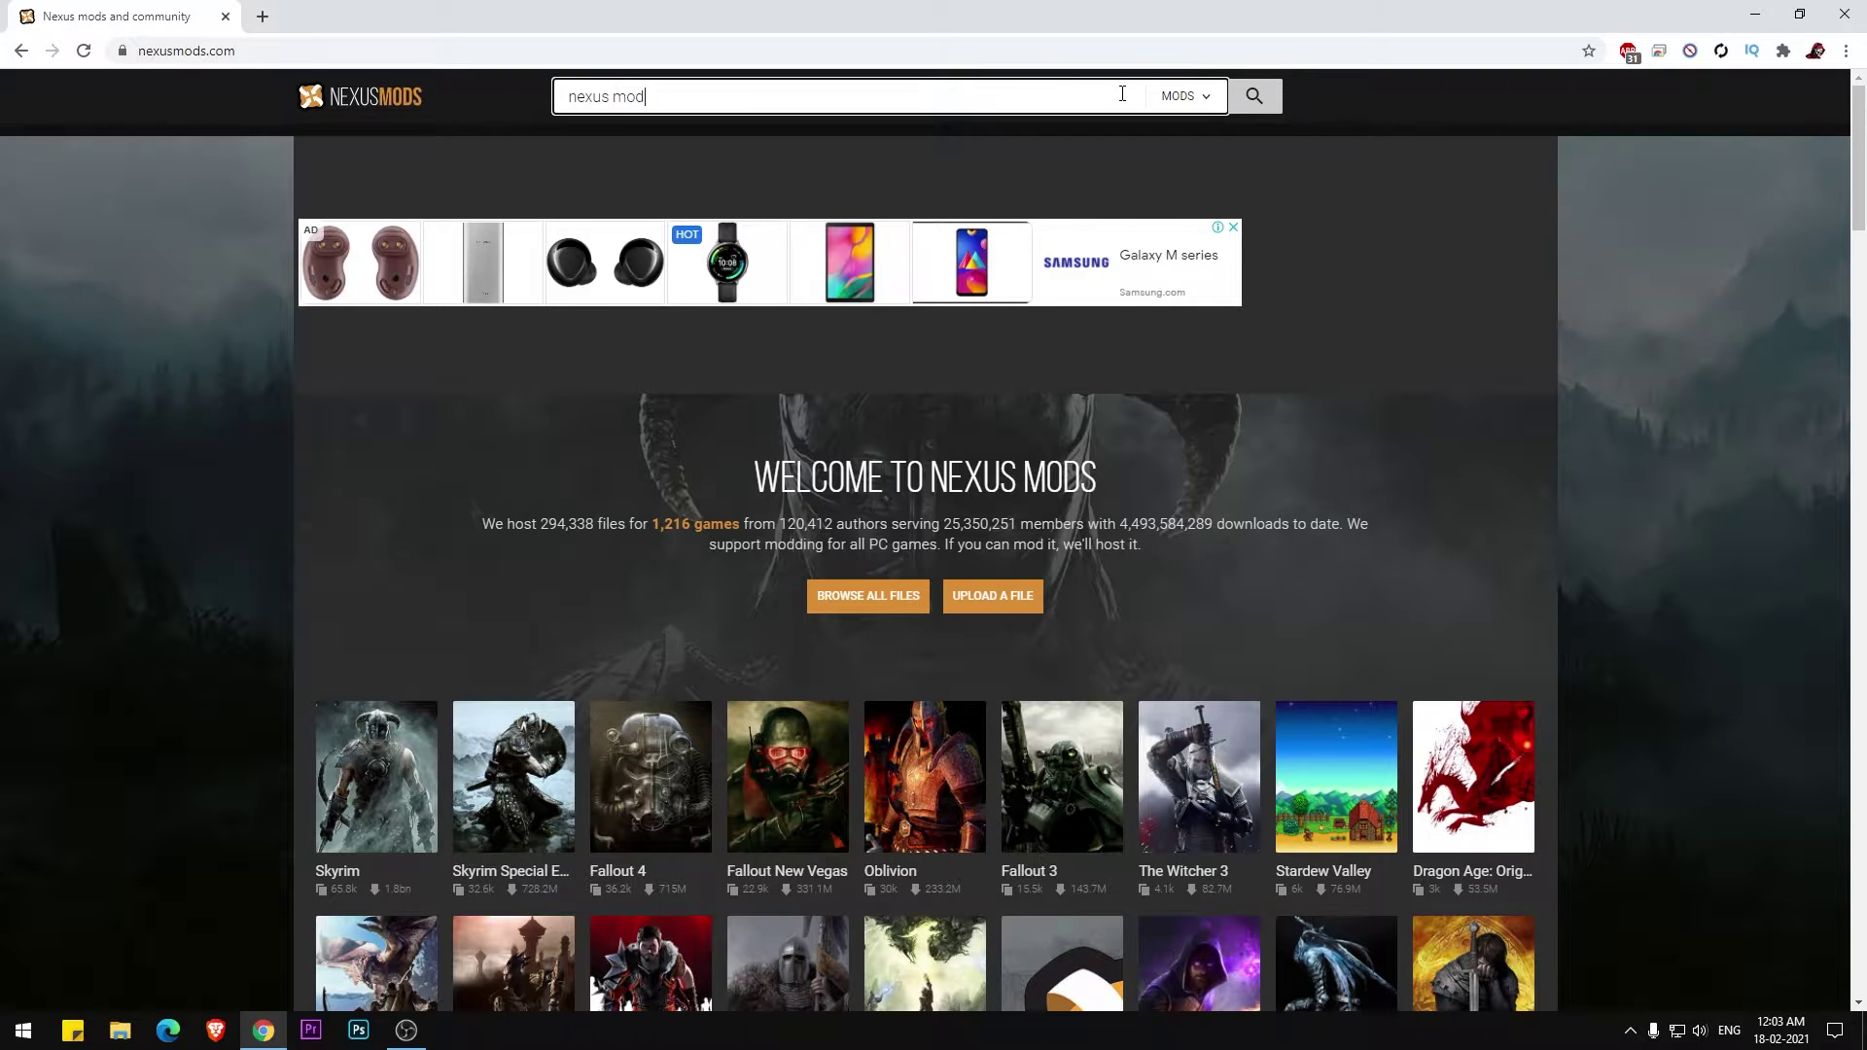
text(nexus mod manager)
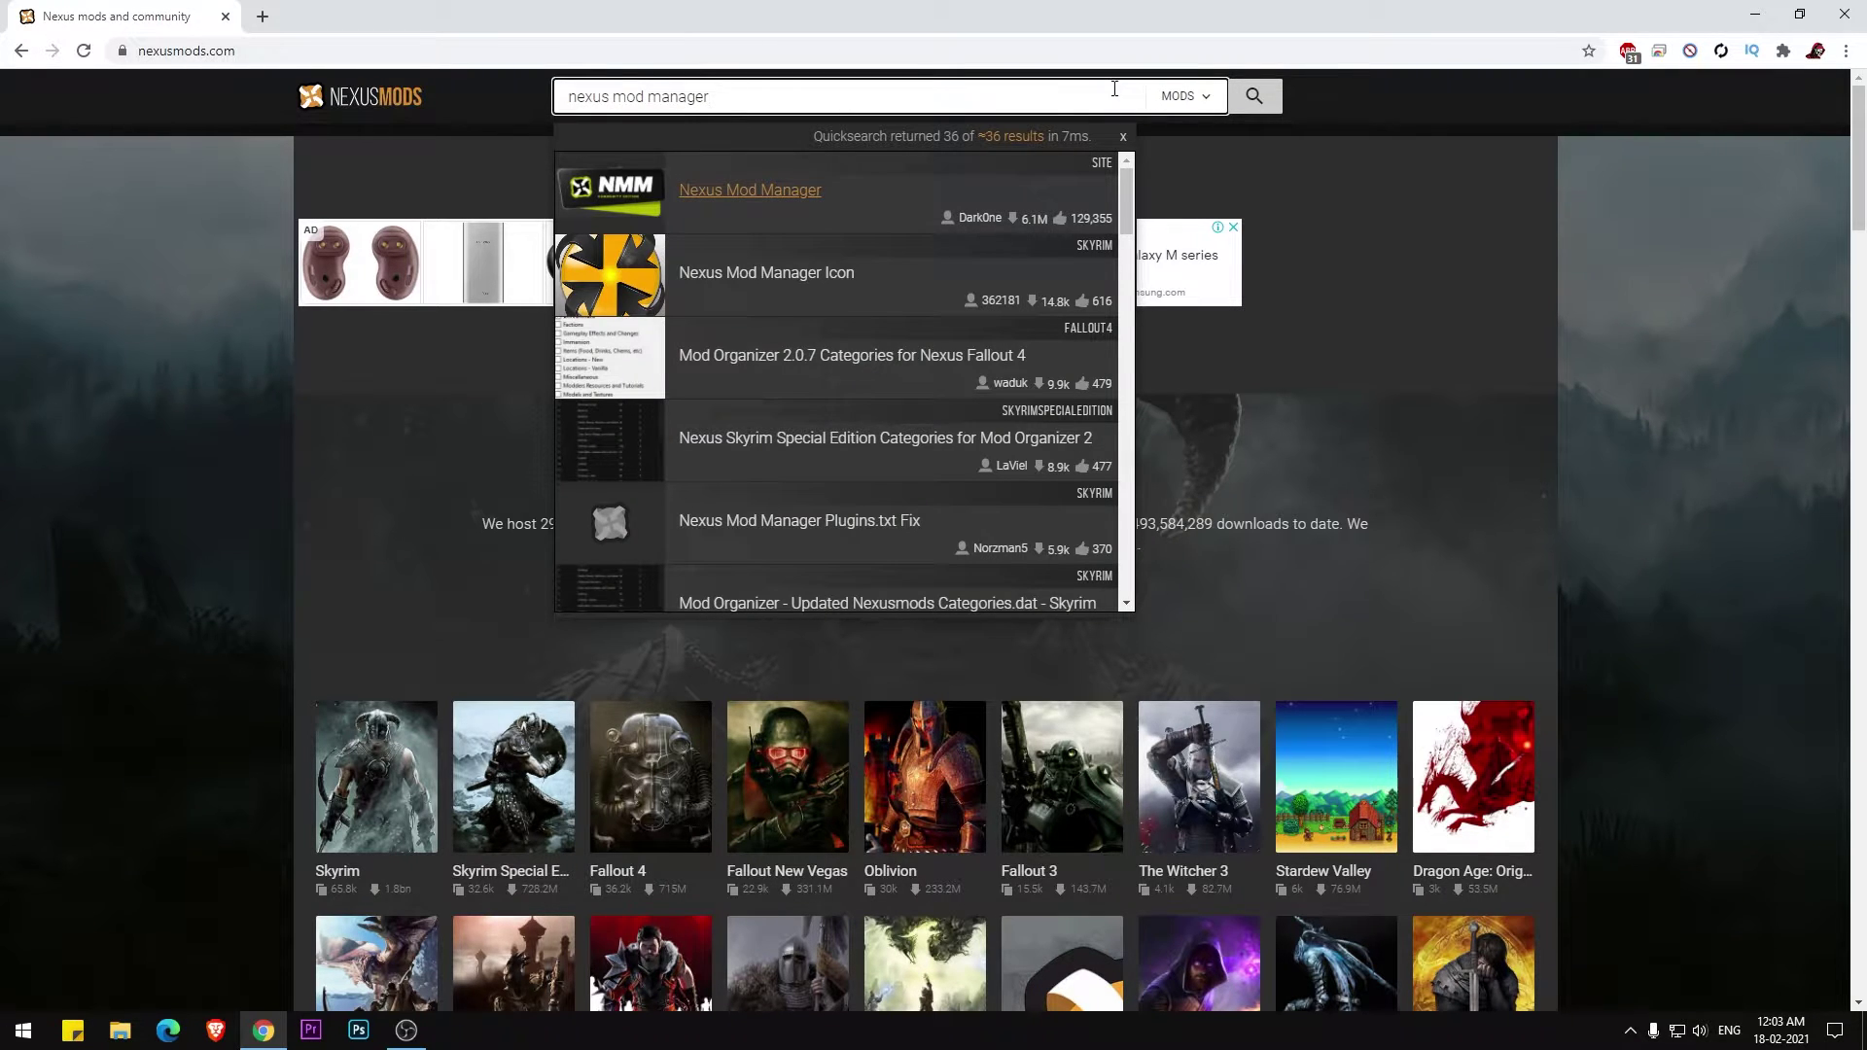
Step: Download the NMM Community Edition 4.0.71.3 installer through the free manual download and open it
click(724, 198)
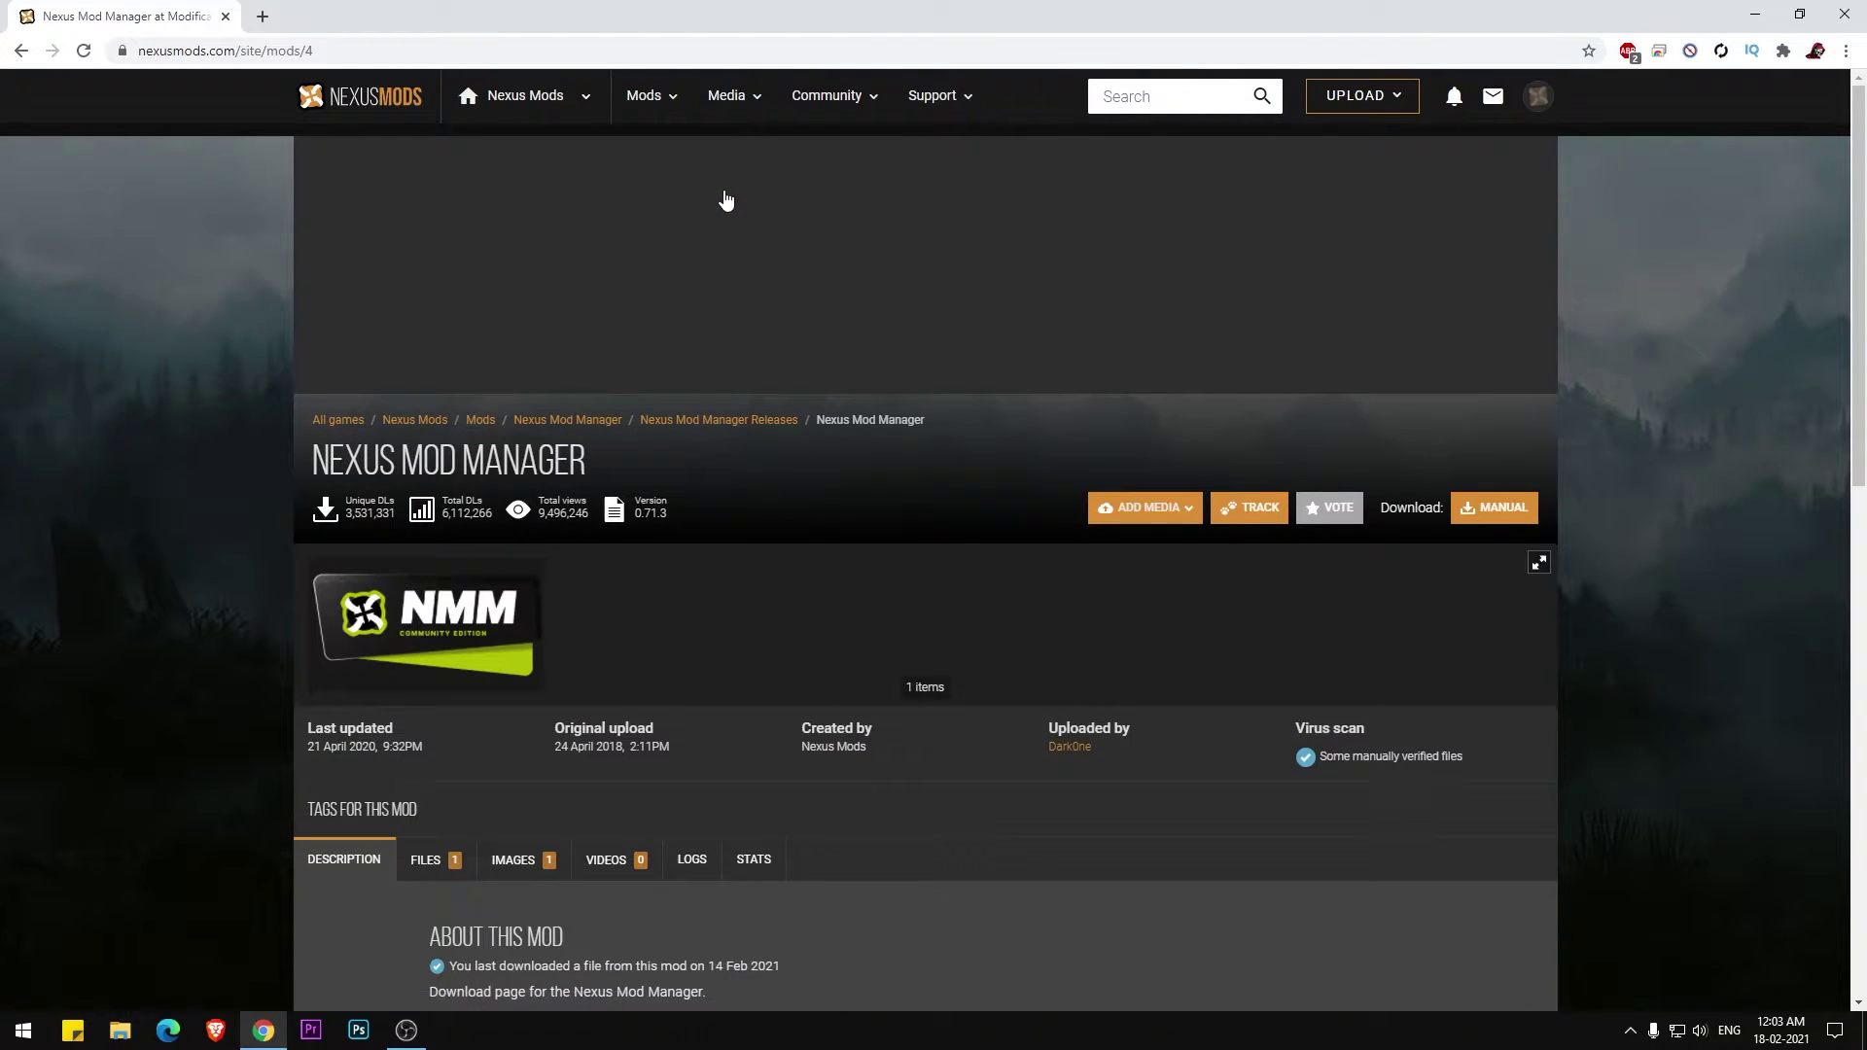
click(1506, 513)
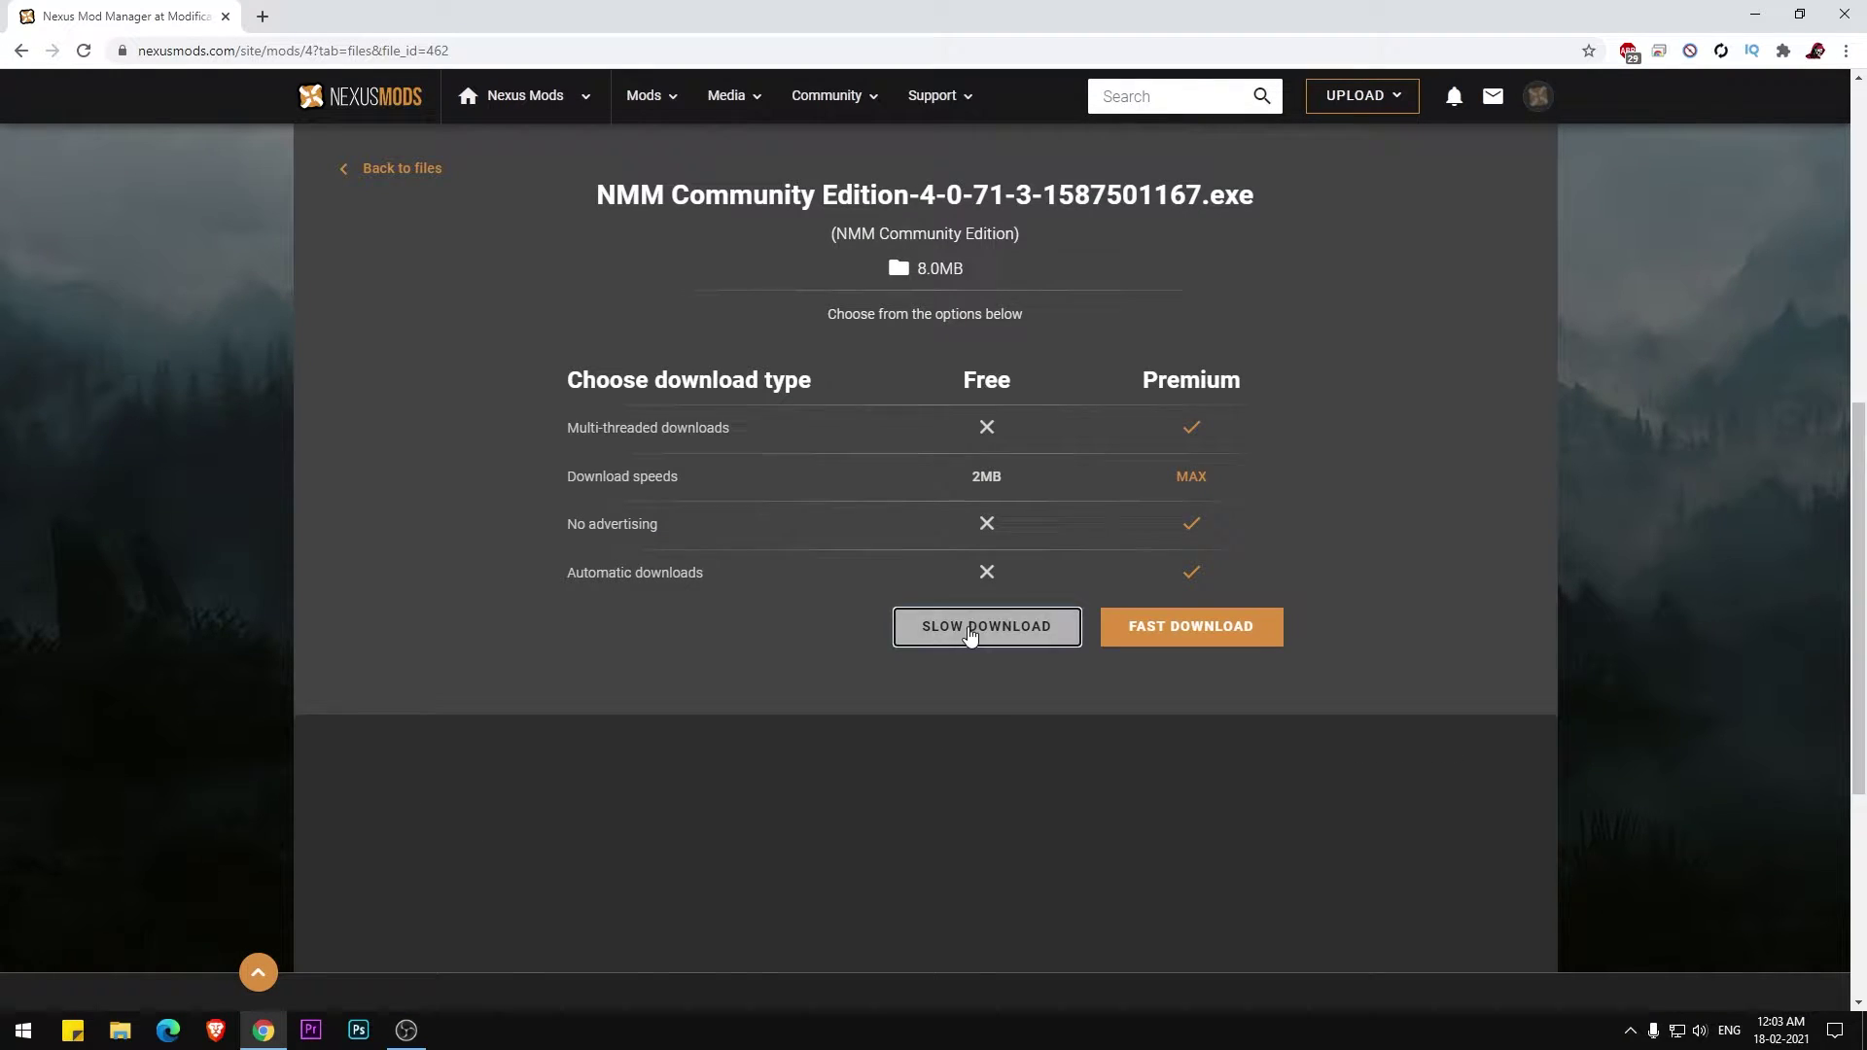
click(990, 628)
drag(742, 347, 1175, 354)
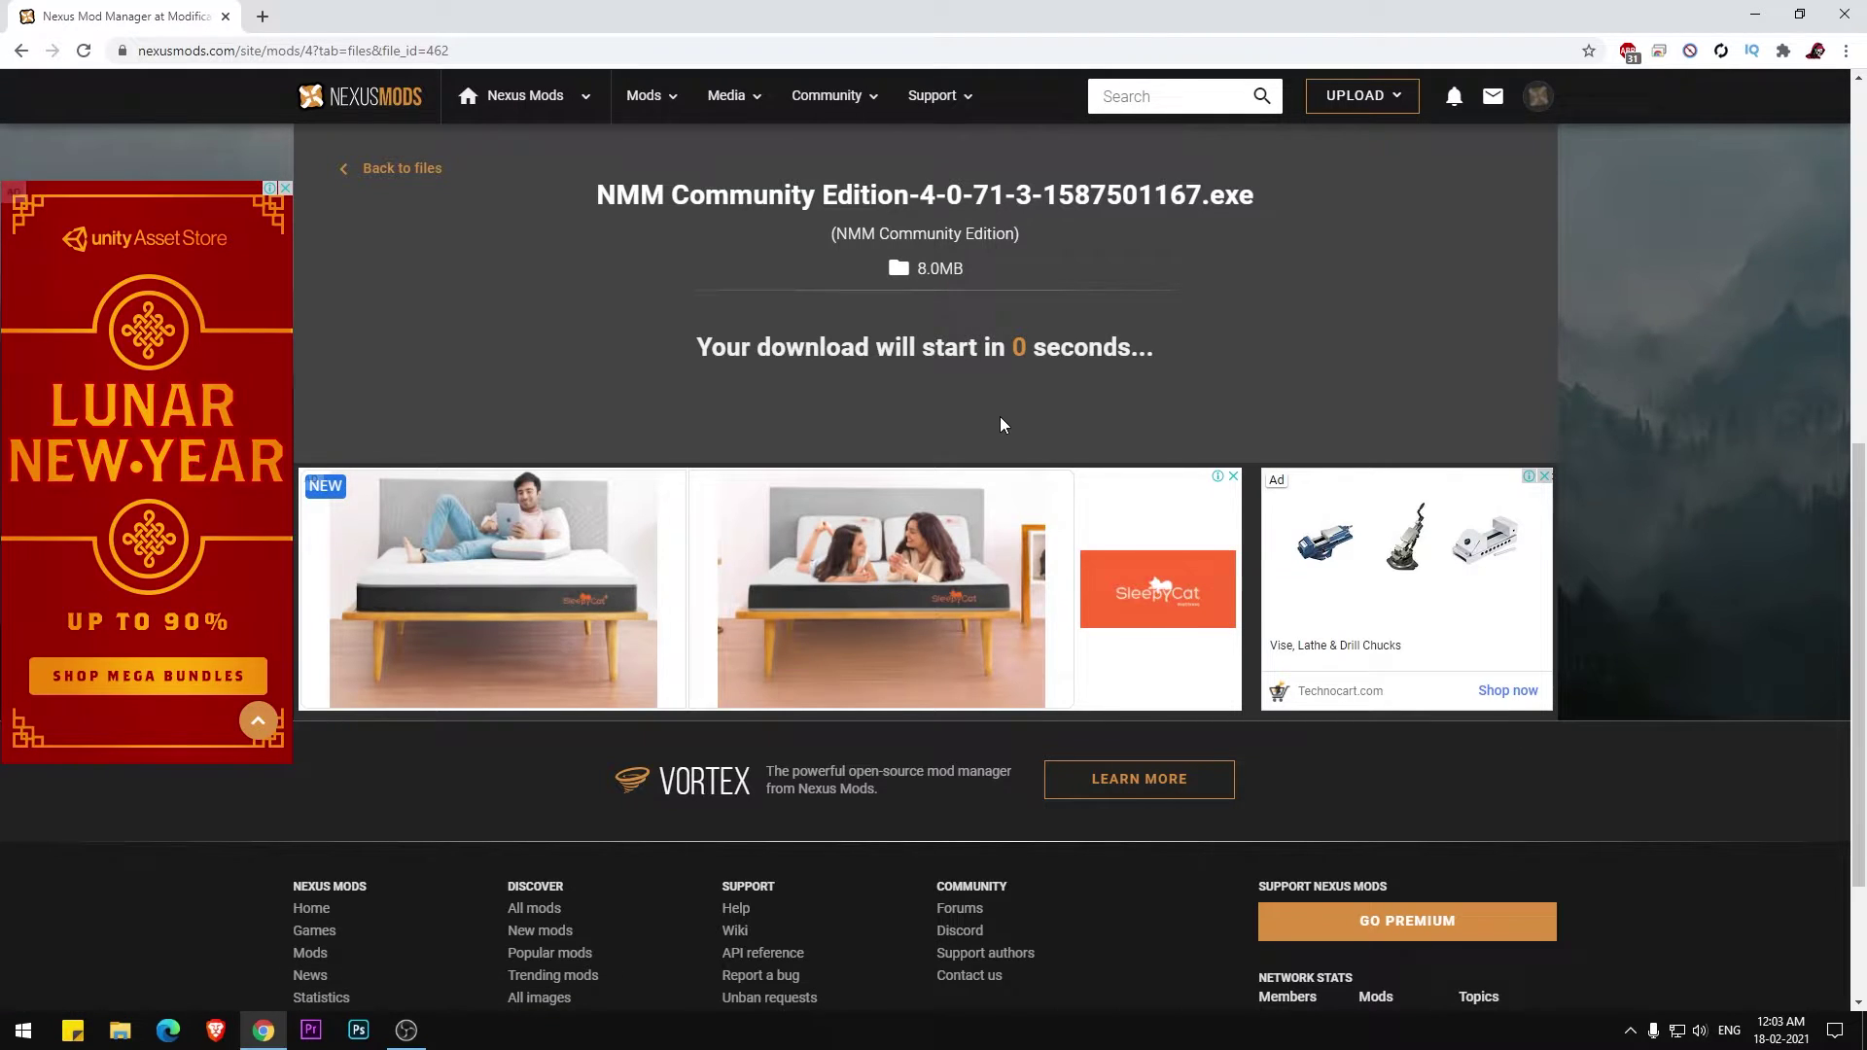
click(111, 989)
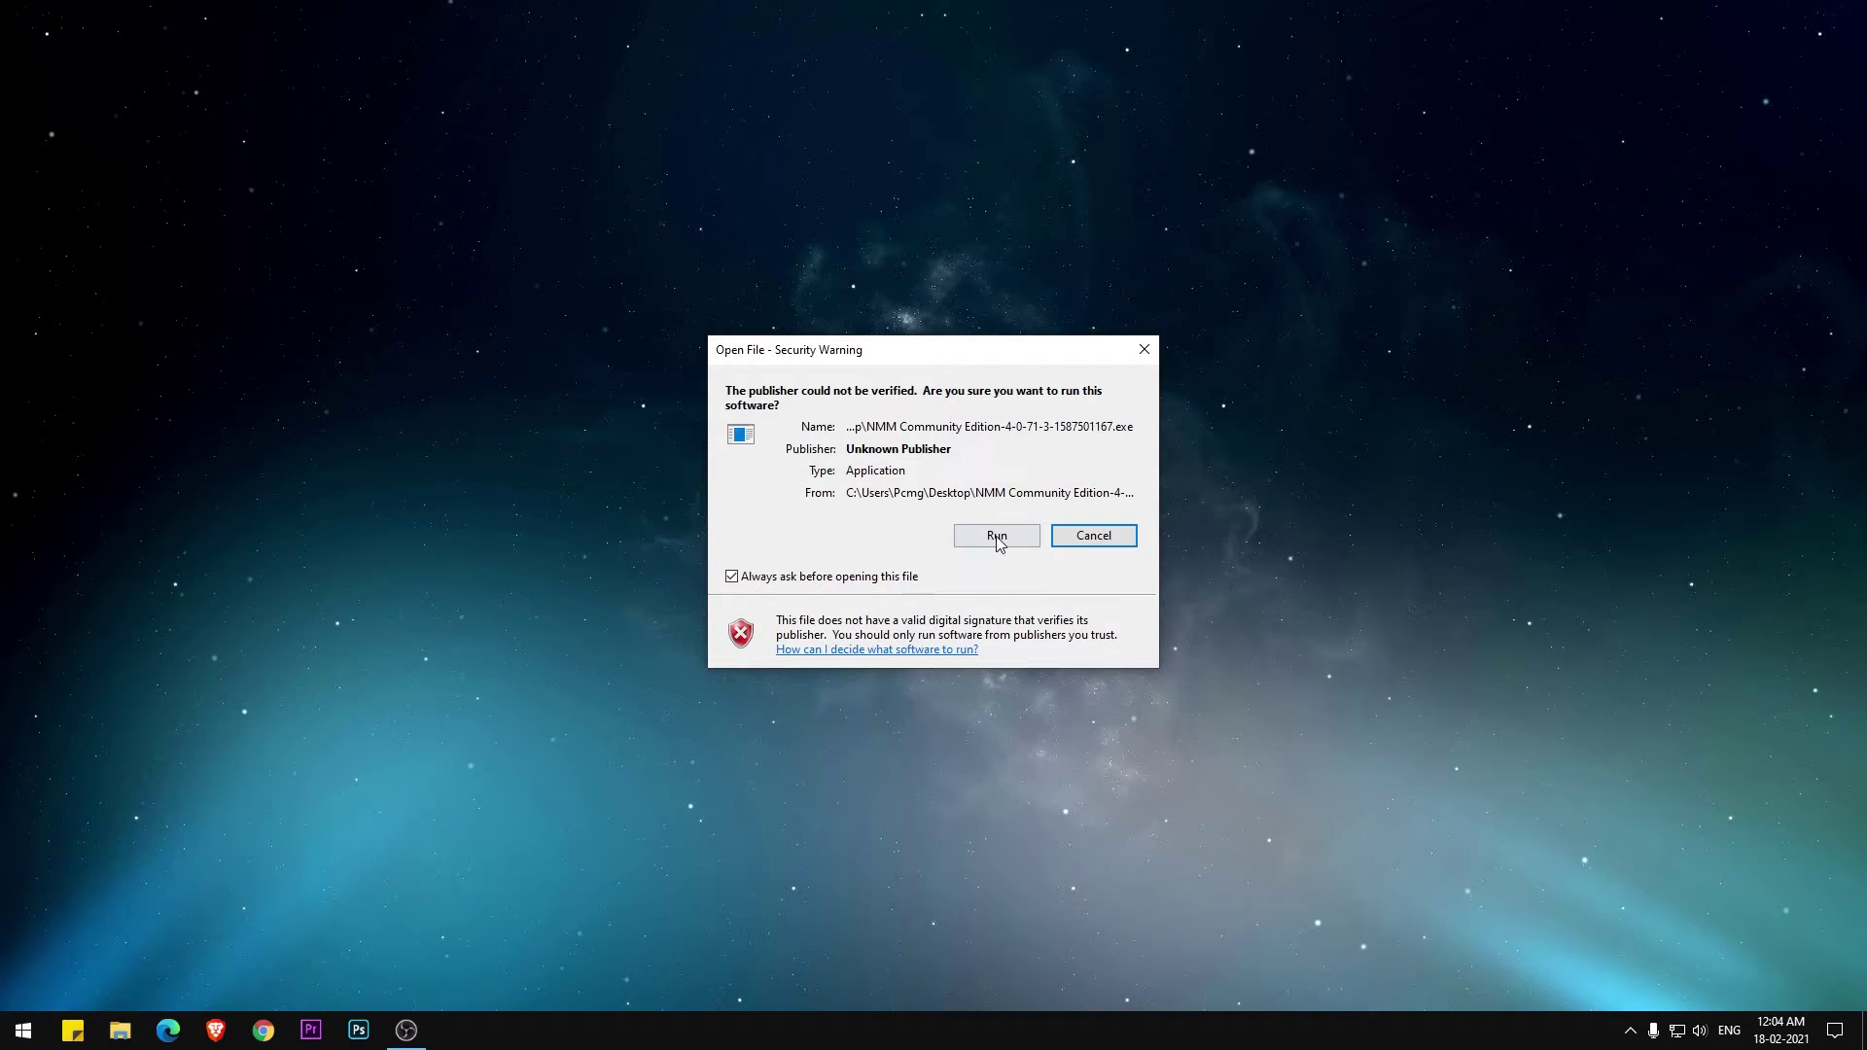
Step: Run the installer in English, accept the licence and keep the default folders, shortcuts and file associations, then launch the manager
click(996, 535)
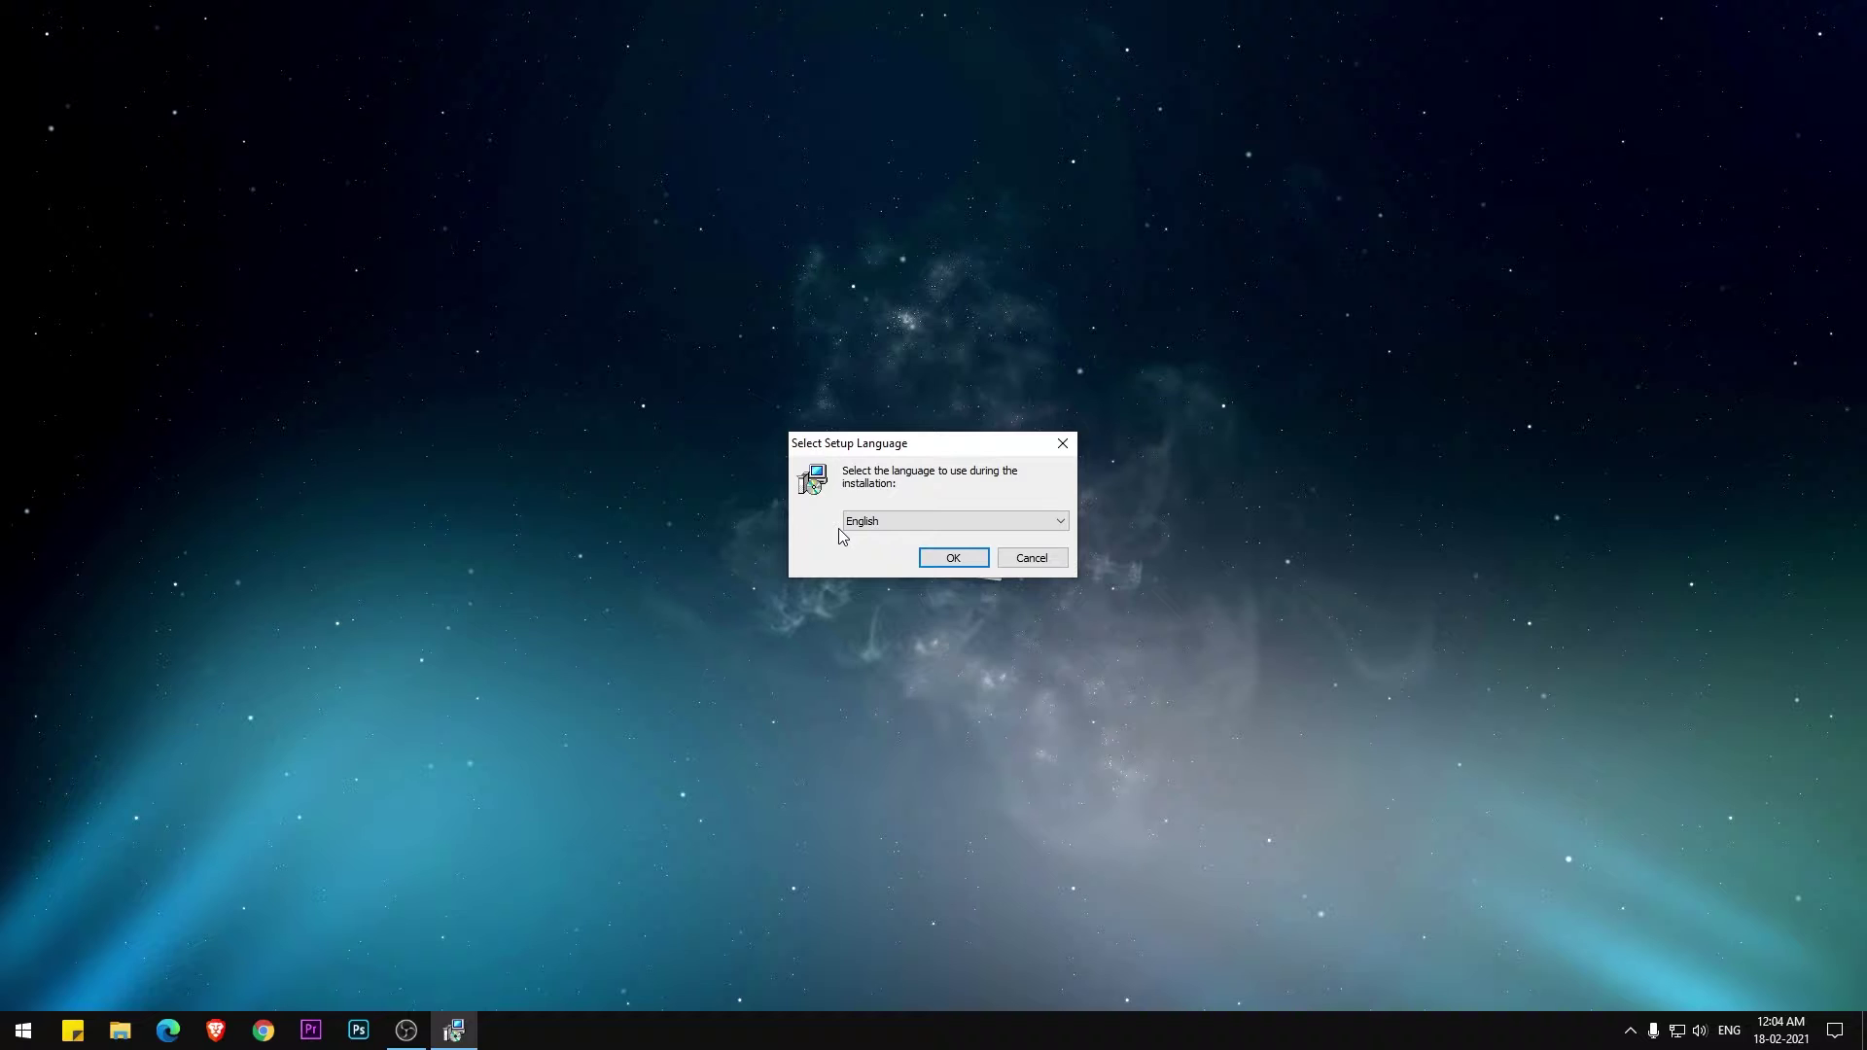
click(953, 557)
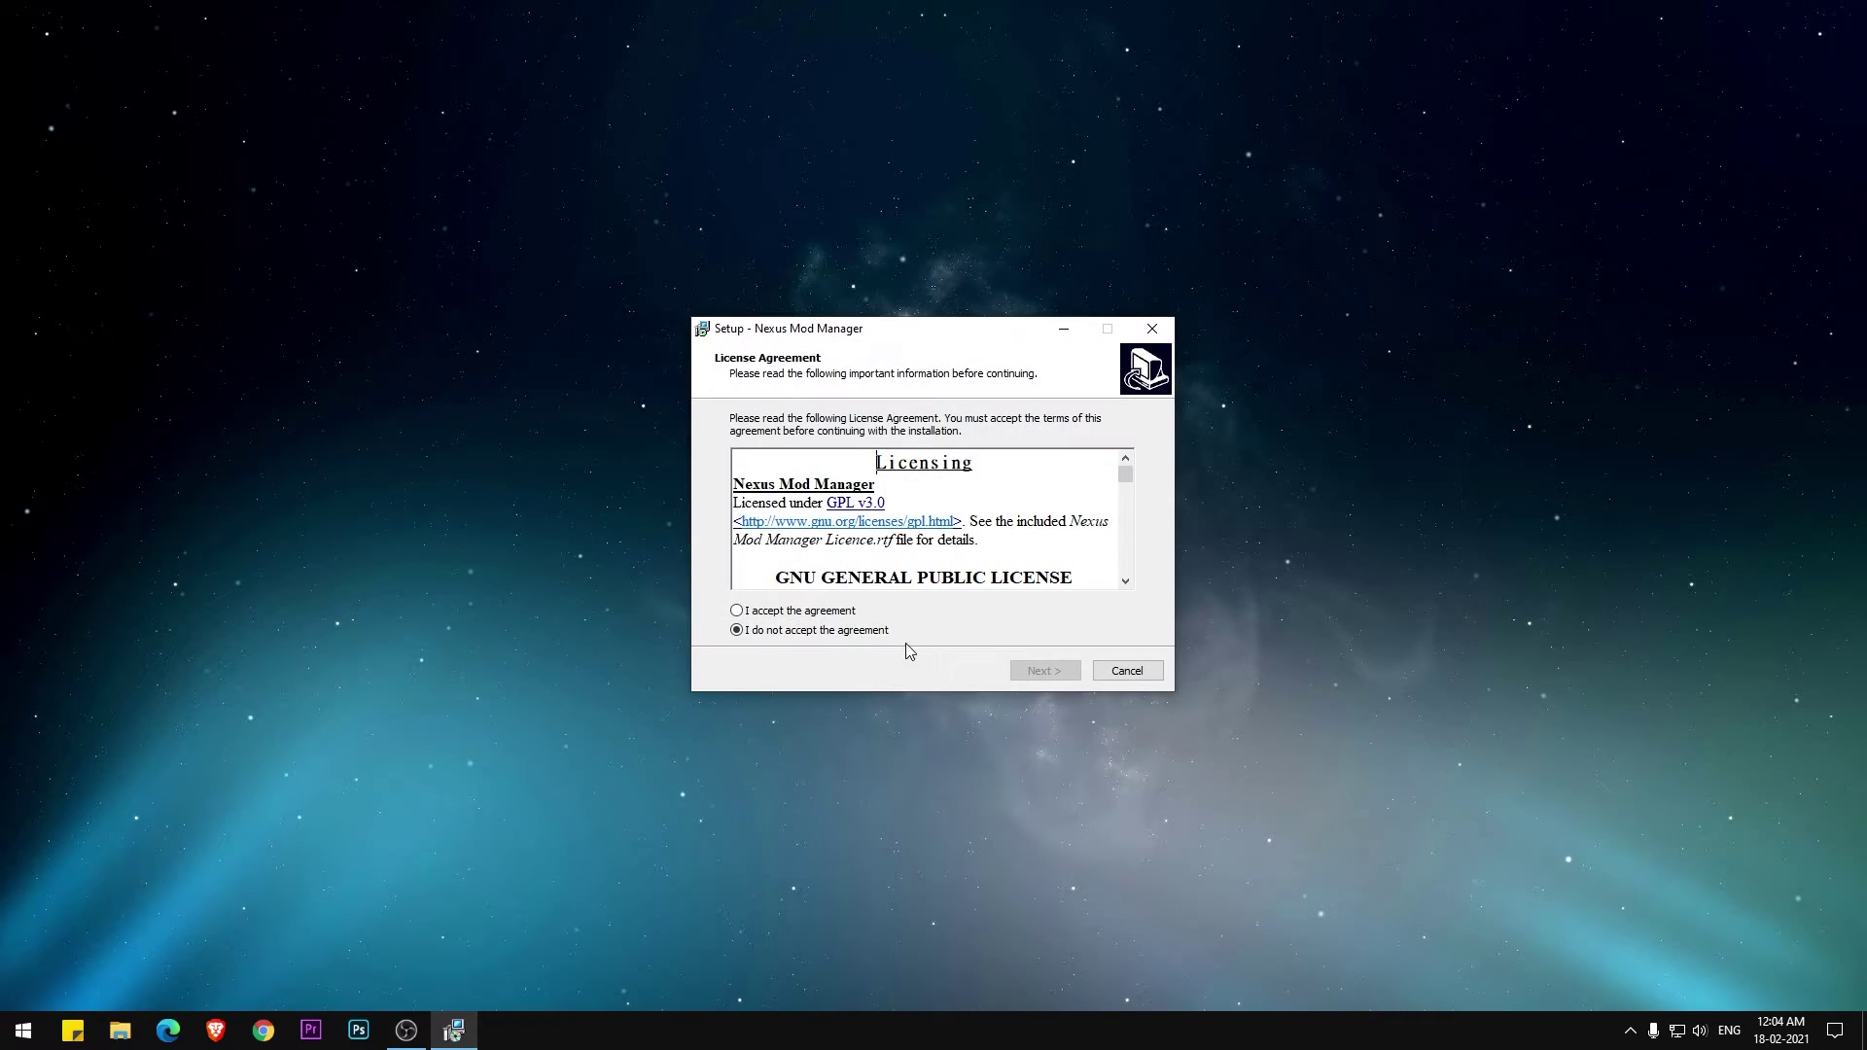
click(736, 610)
click(1033, 669)
click(1041, 671)
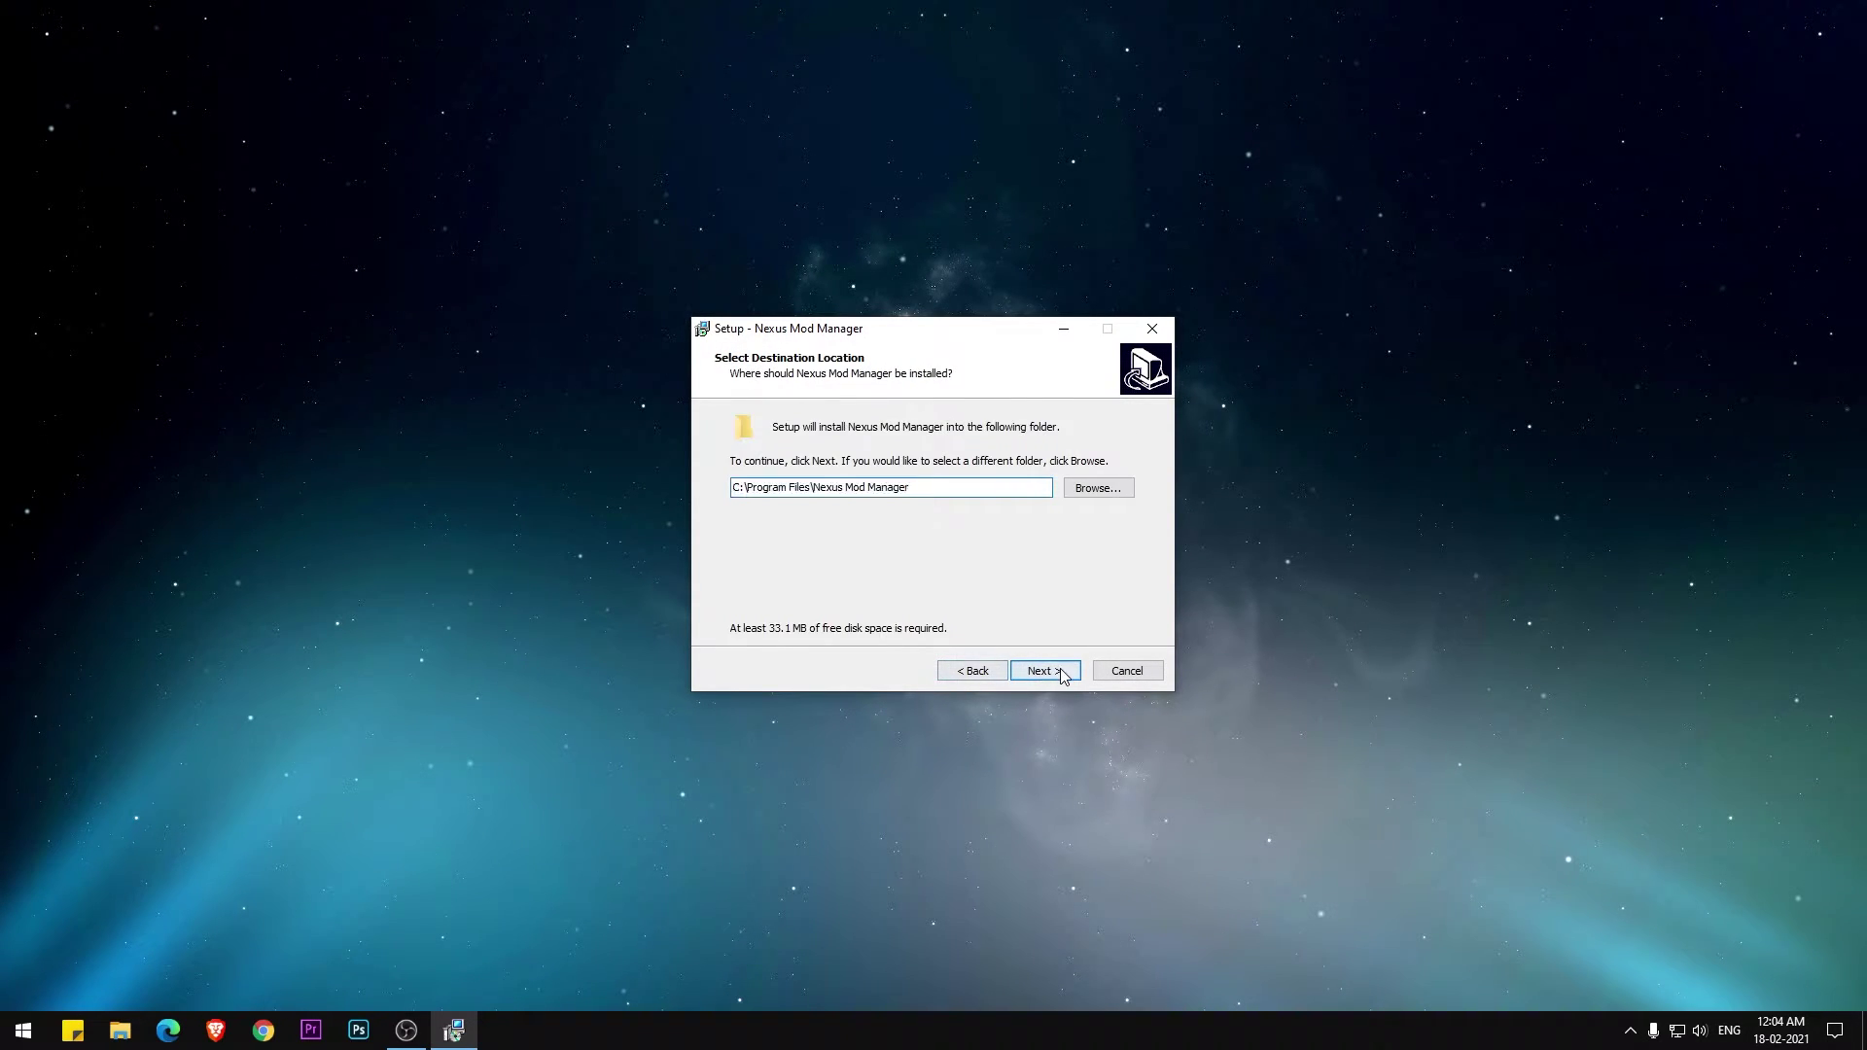
click(1067, 669)
click(1067, 671)
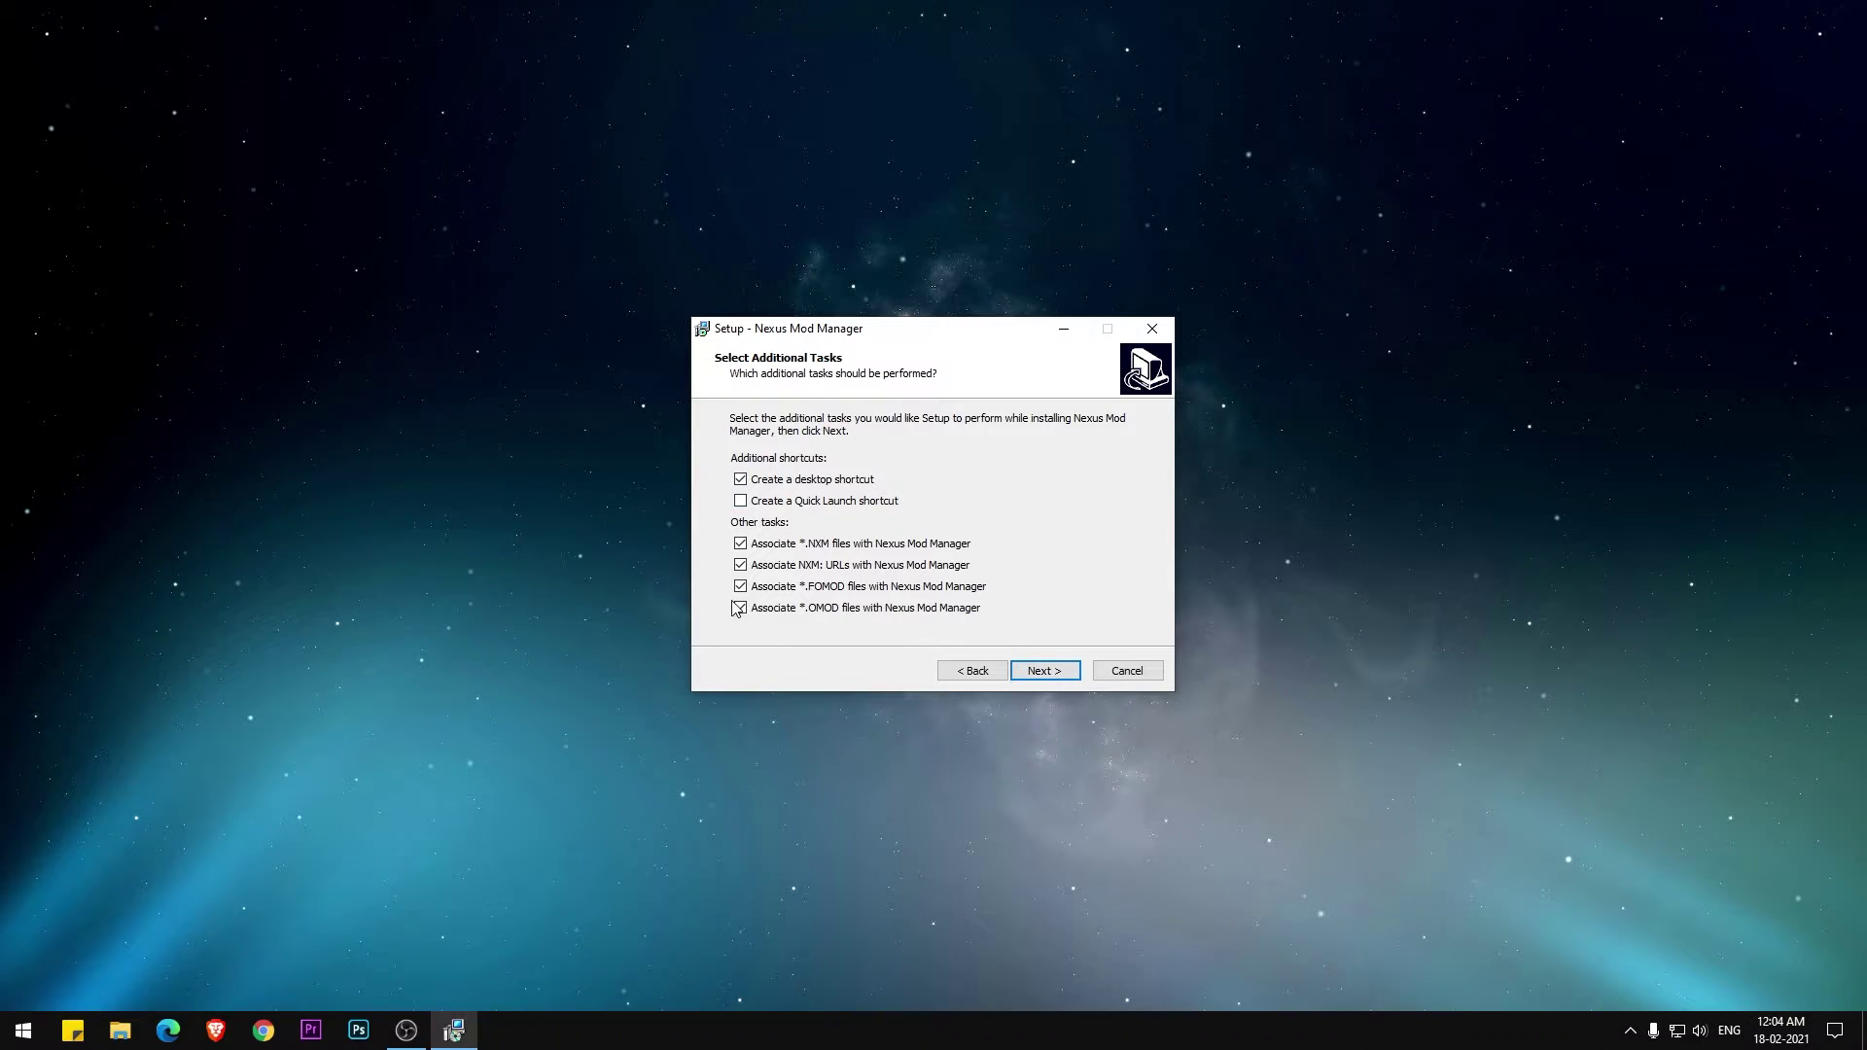
click(1058, 676)
click(1055, 673)
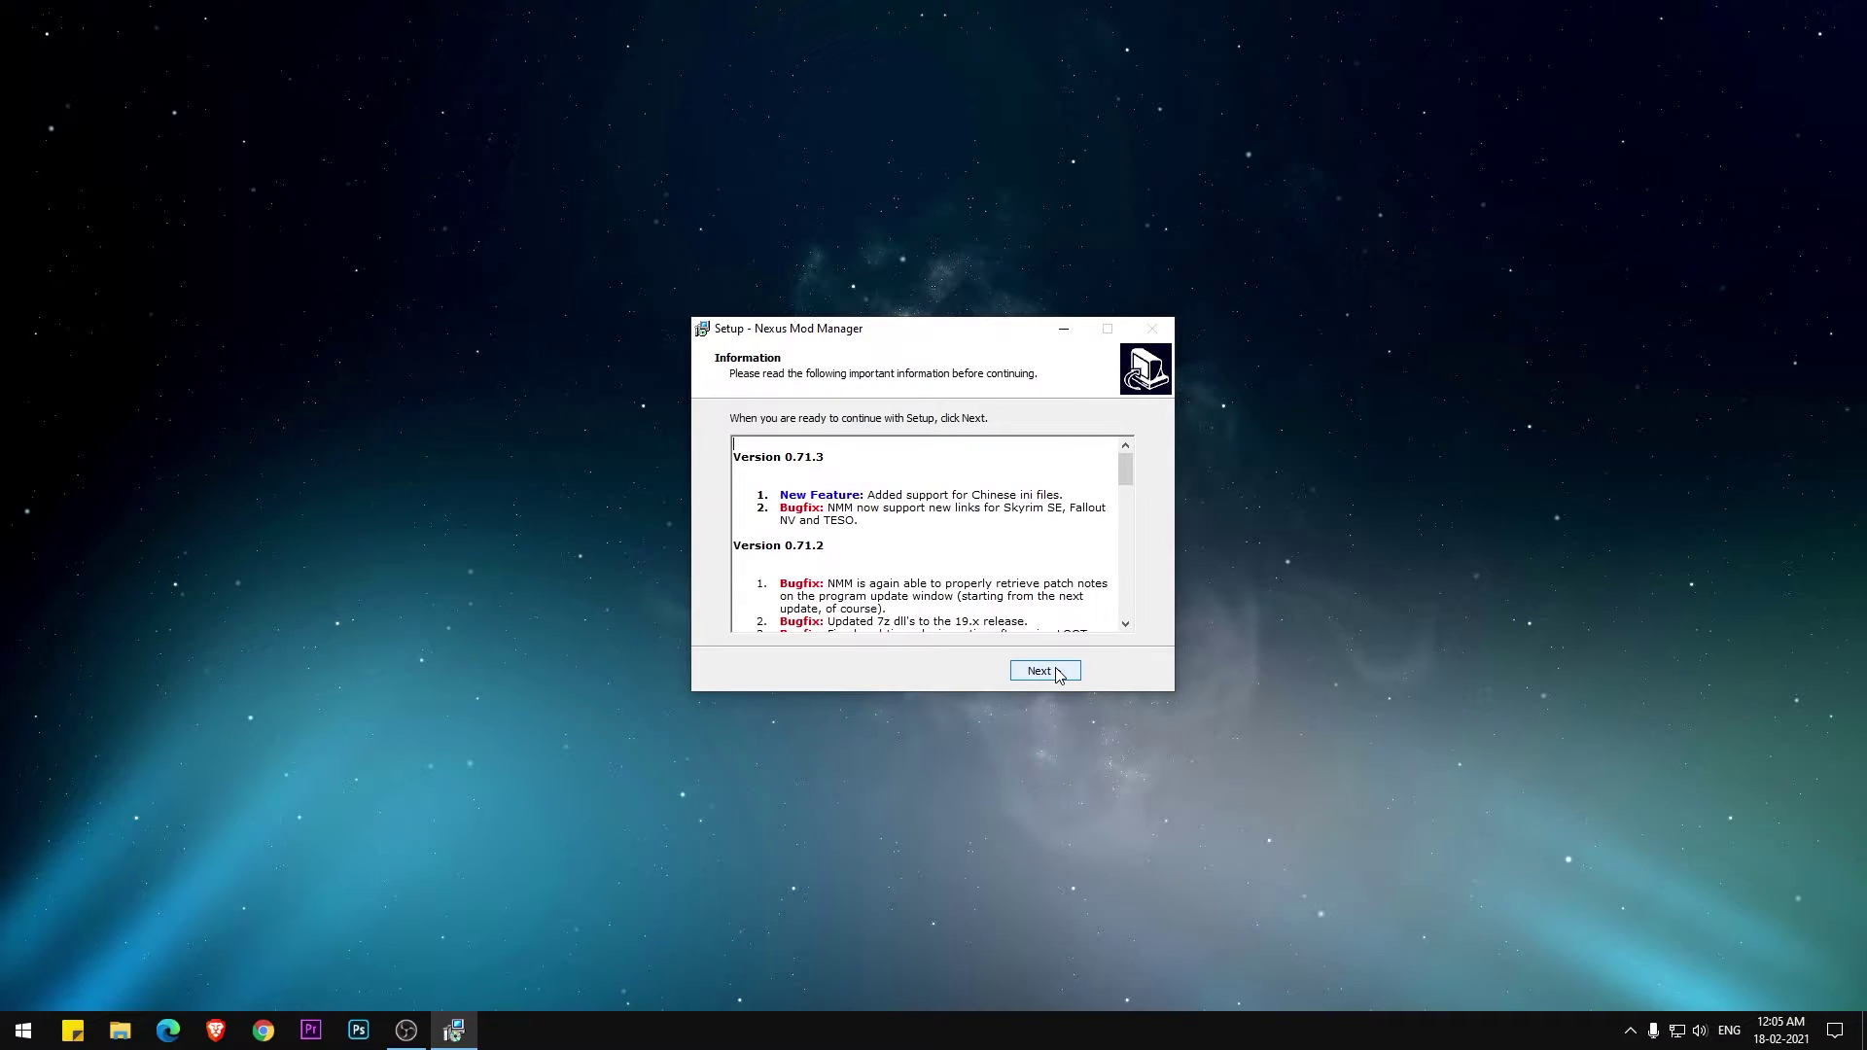
click(1059, 674)
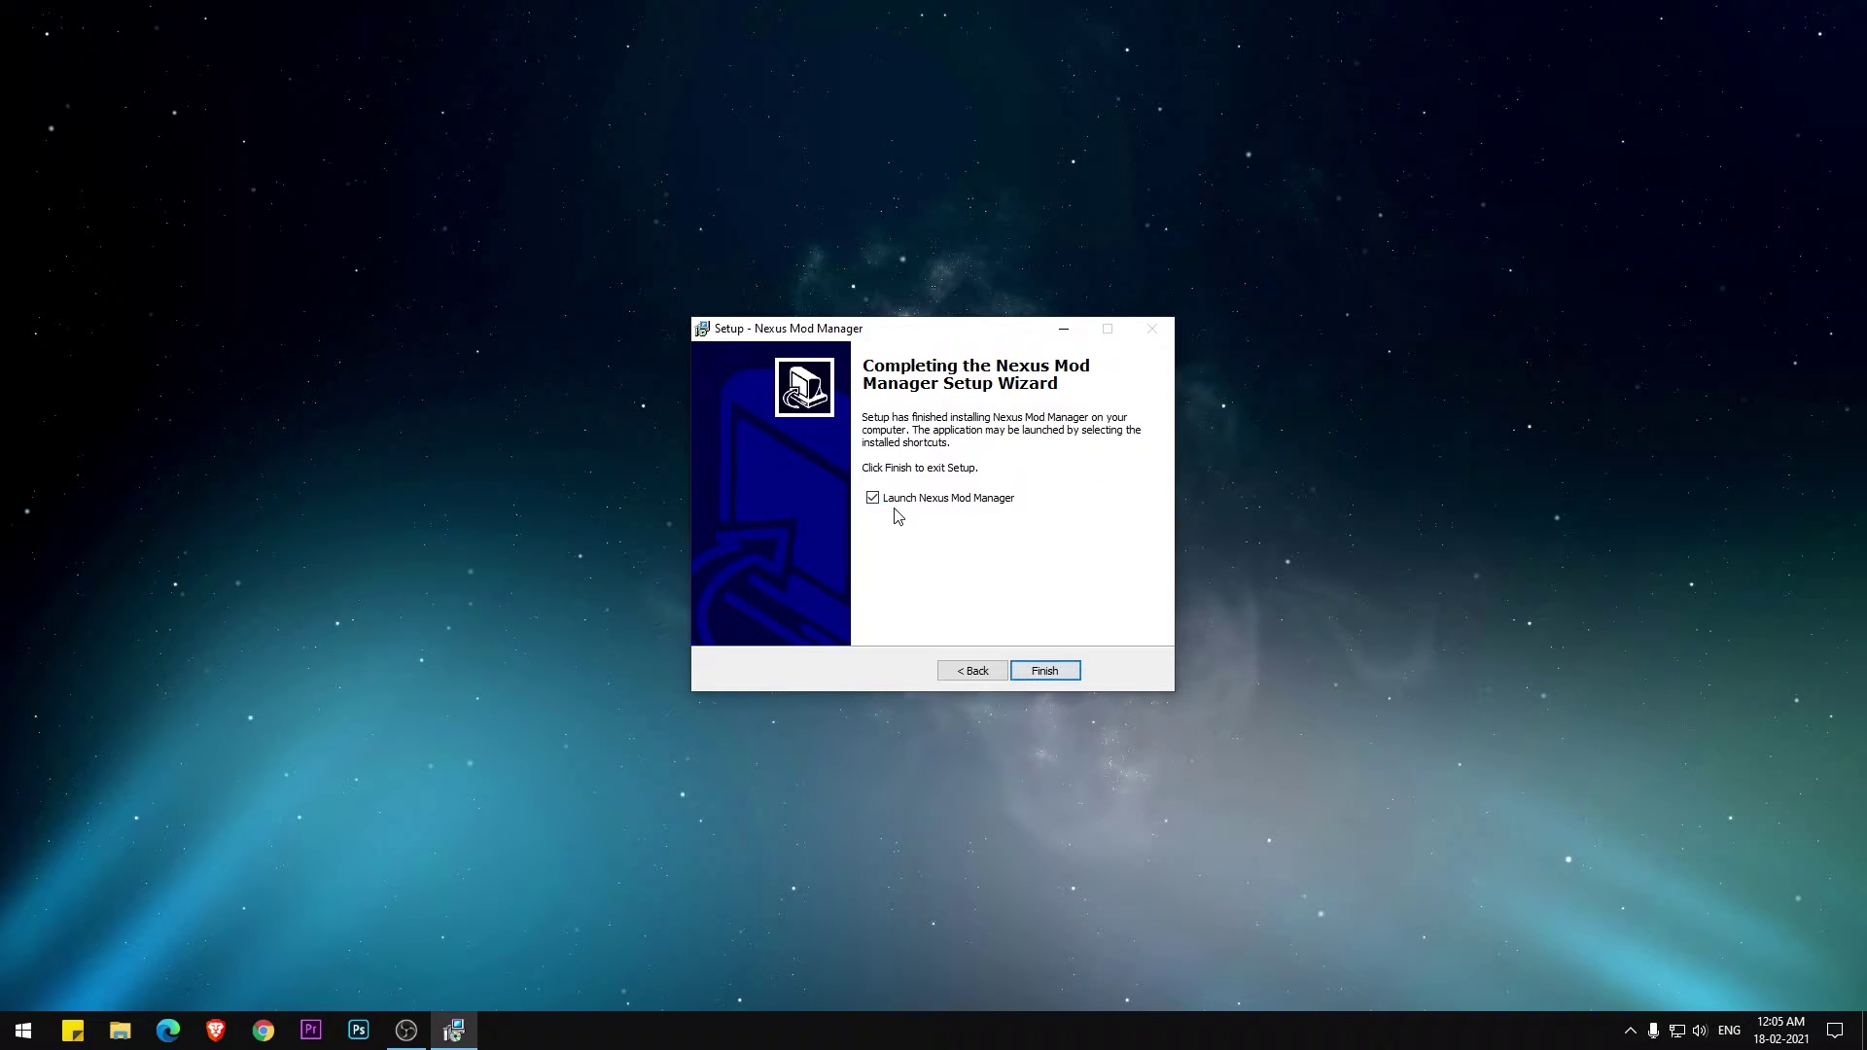
click(1047, 672)
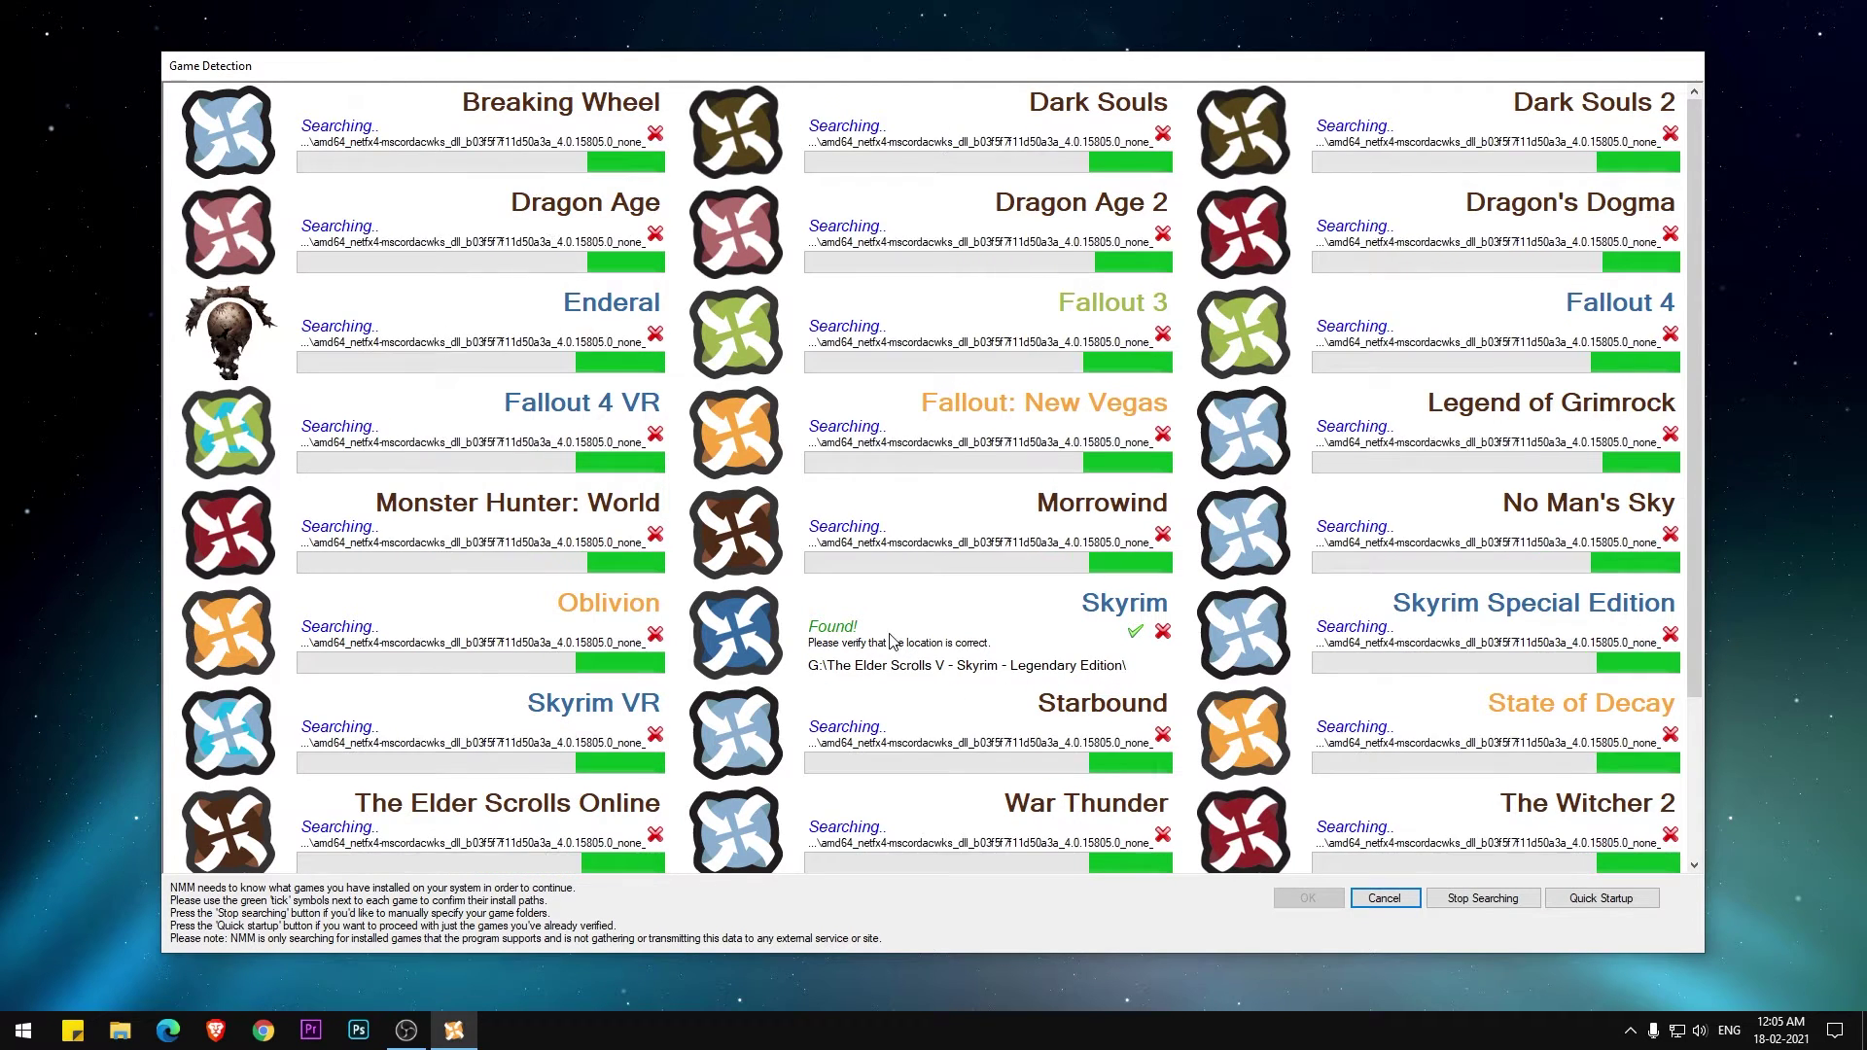
Step: Confirm the detected Skyrim folder, stop searching and accept the detected games
click(1135, 632)
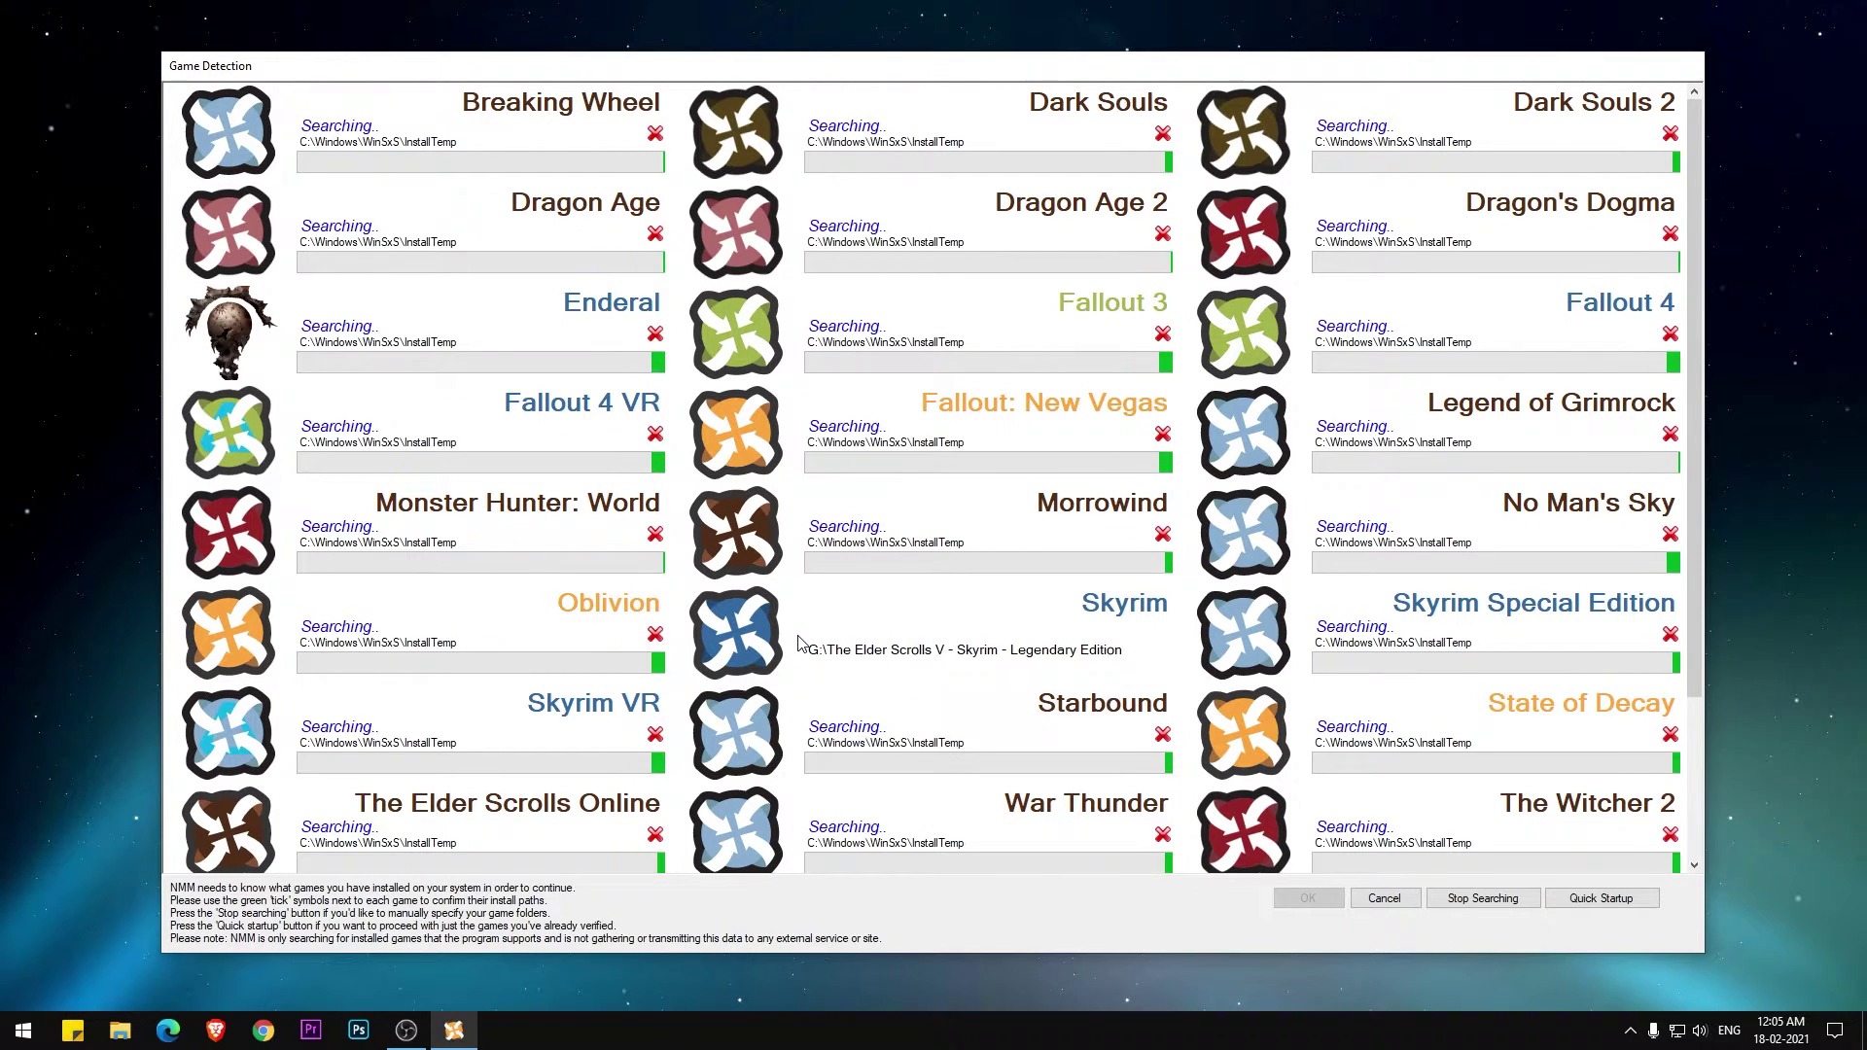
click(1483, 897)
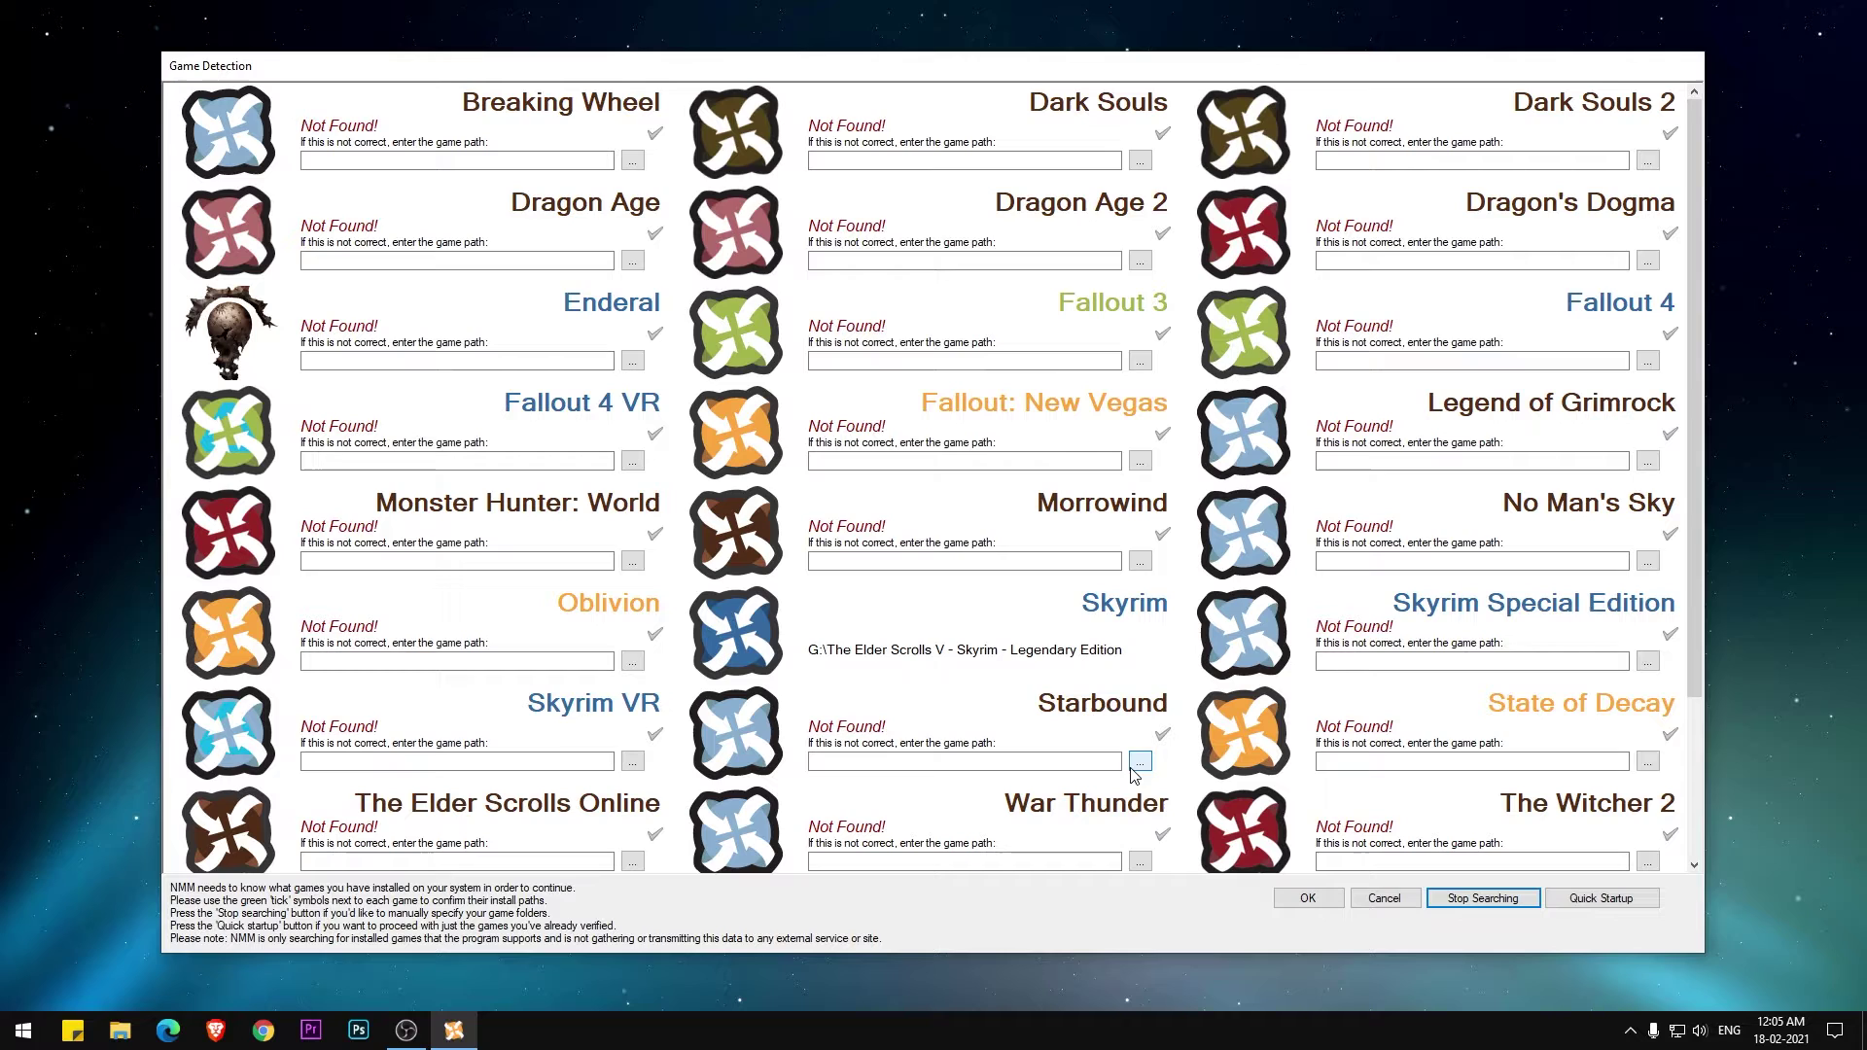
click(1307, 898)
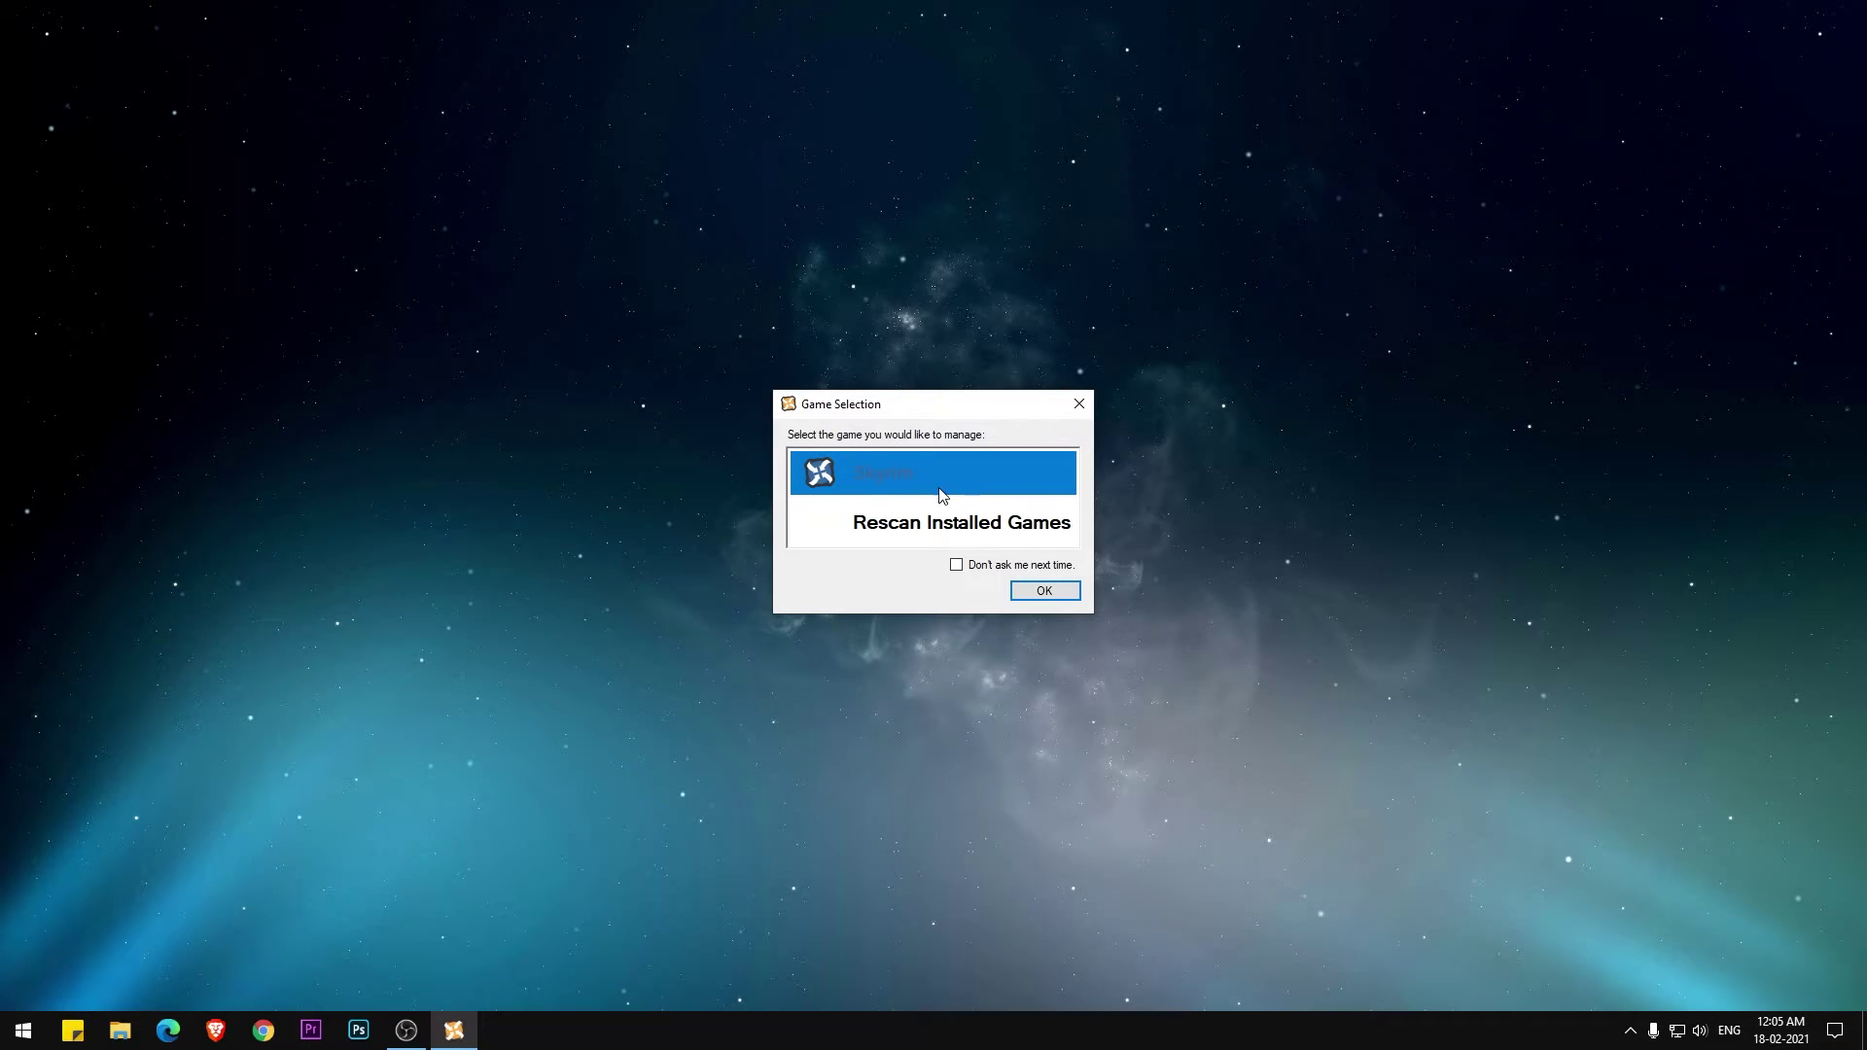
Step: Choose Skyrim with 'Don't ask me next time' ticked and accept the default mod folders
click(956, 565)
click(1036, 593)
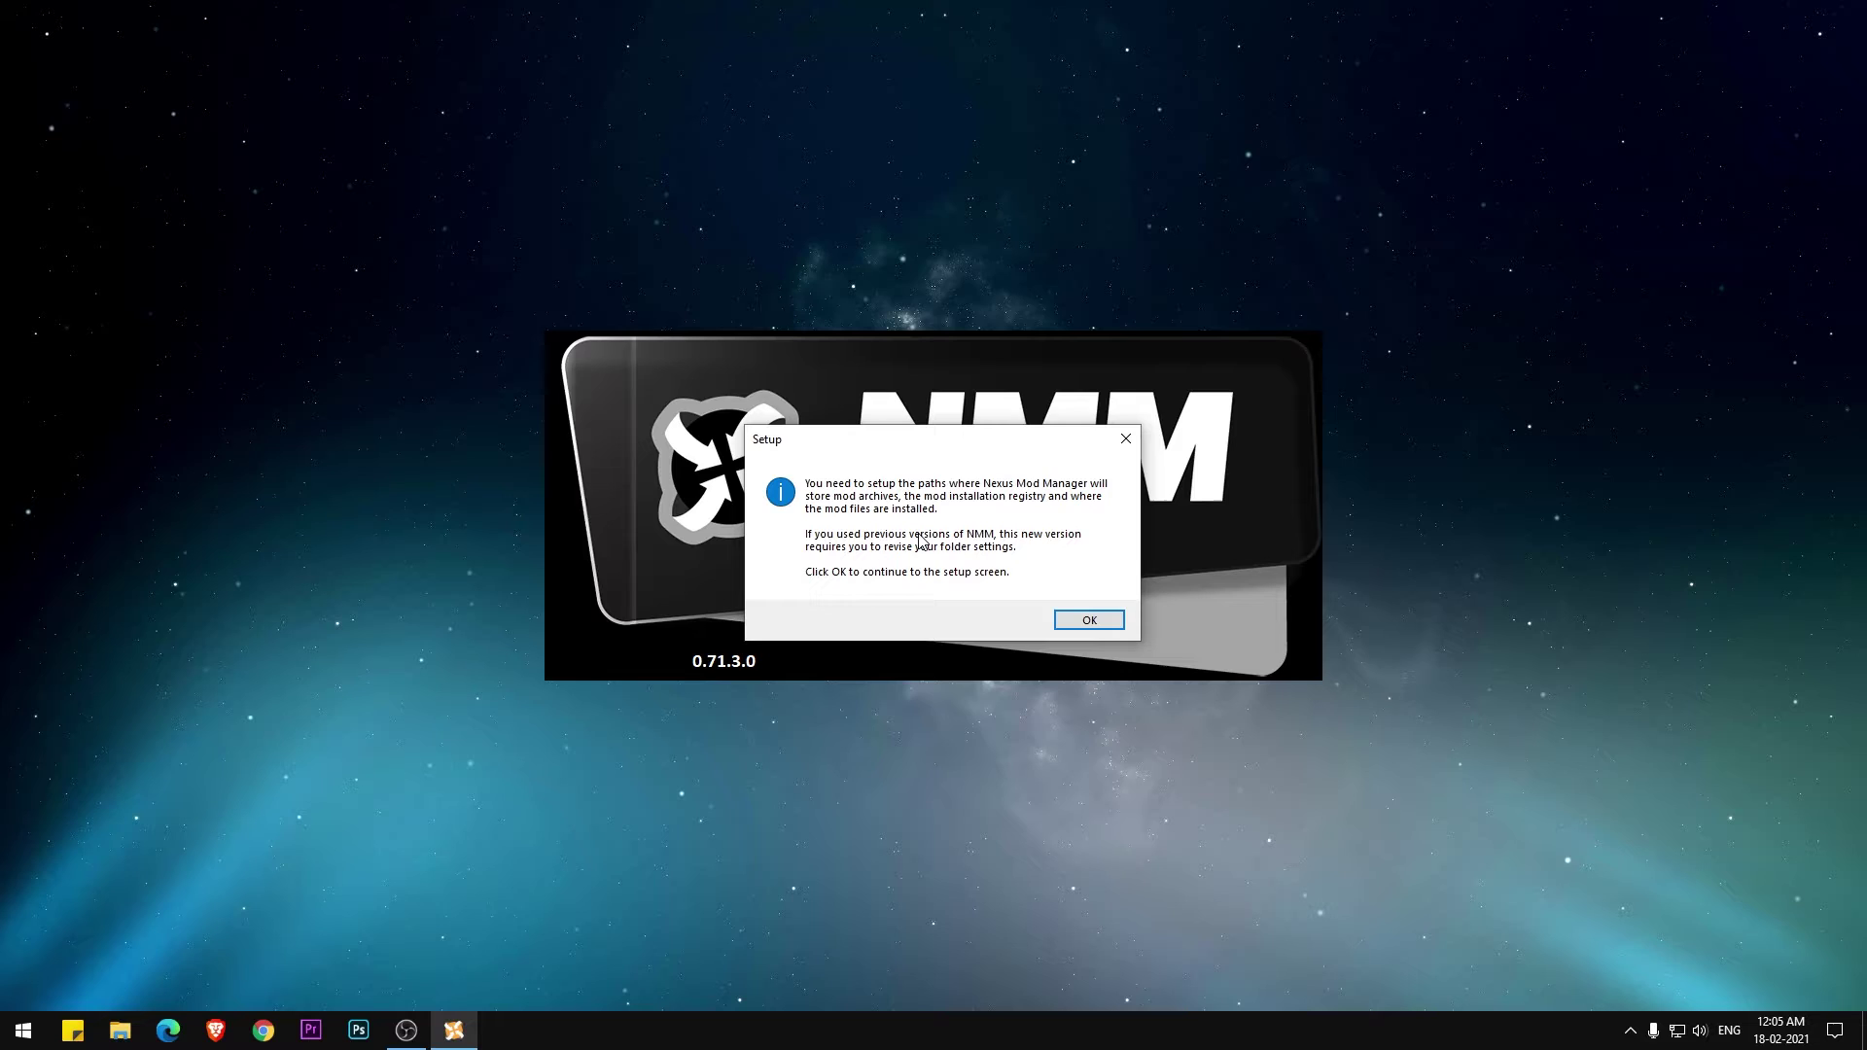
click(1077, 623)
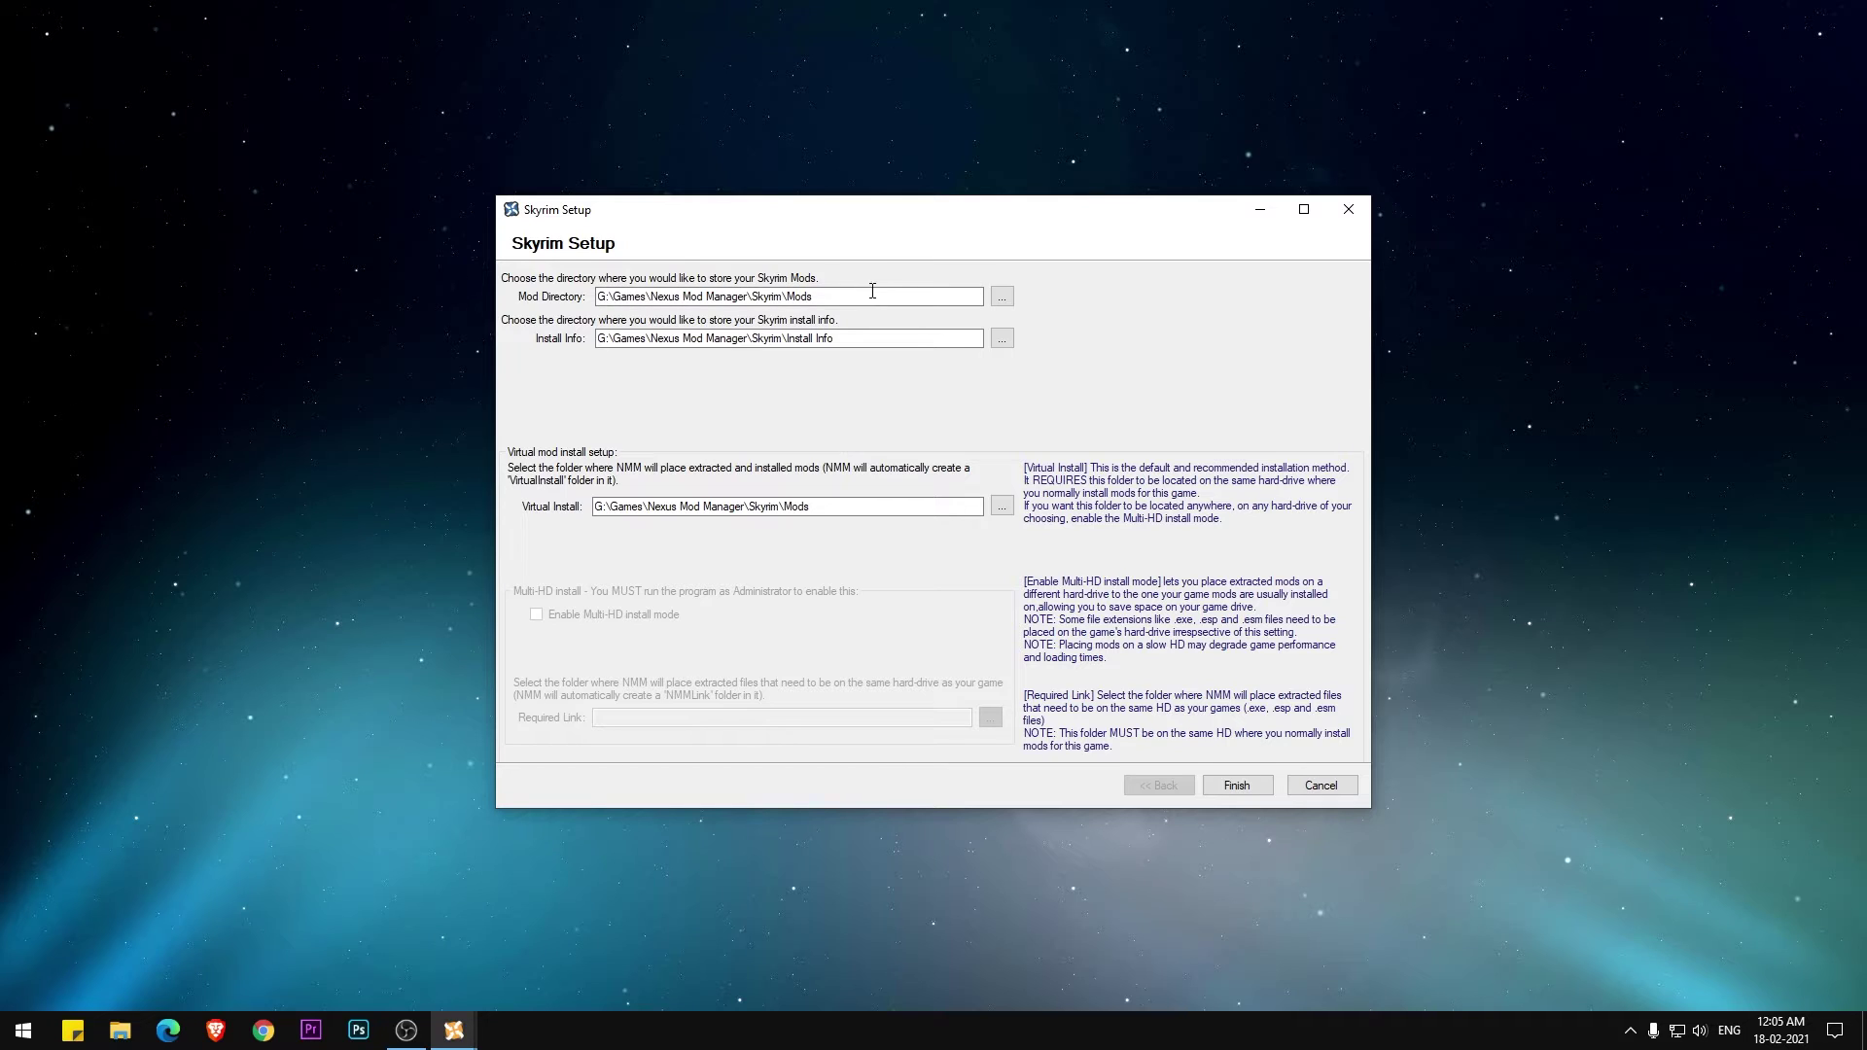
click(1235, 786)
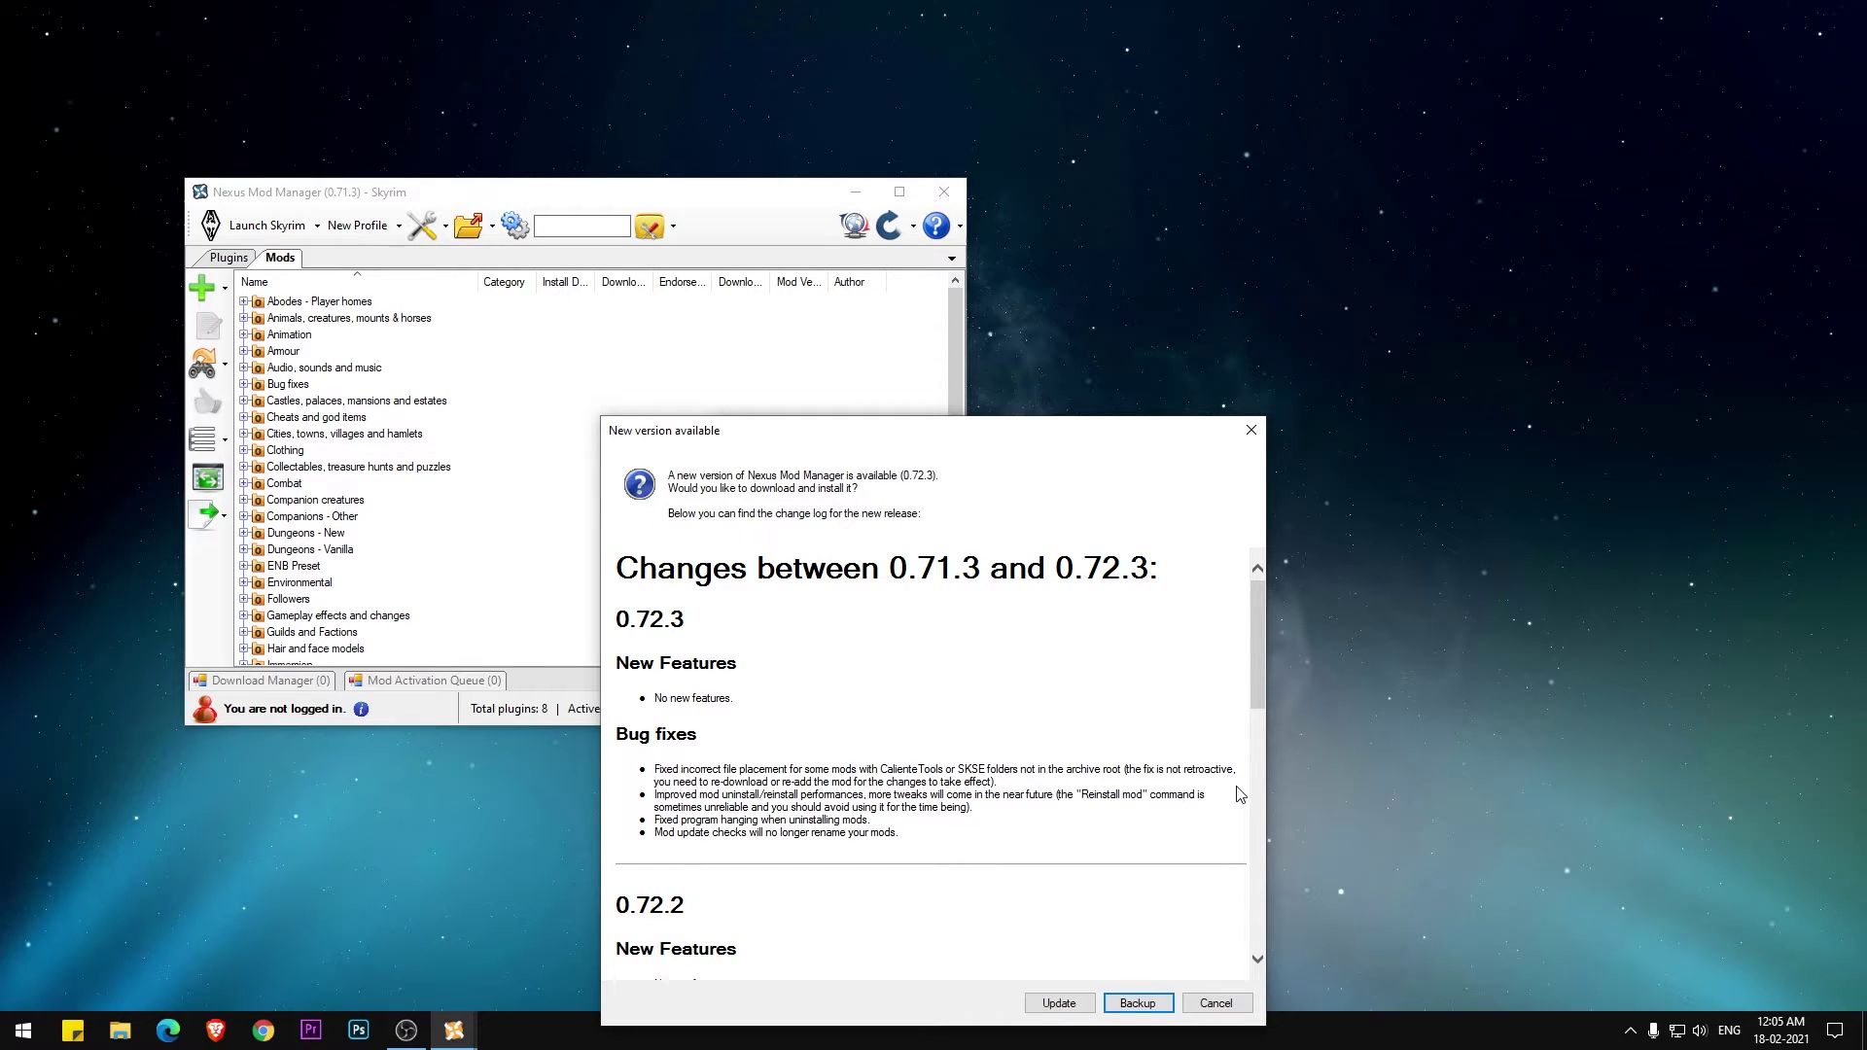
Step: Install the 0.72.3 update in English, closing the running manager, and relaunch it
click(1066, 1002)
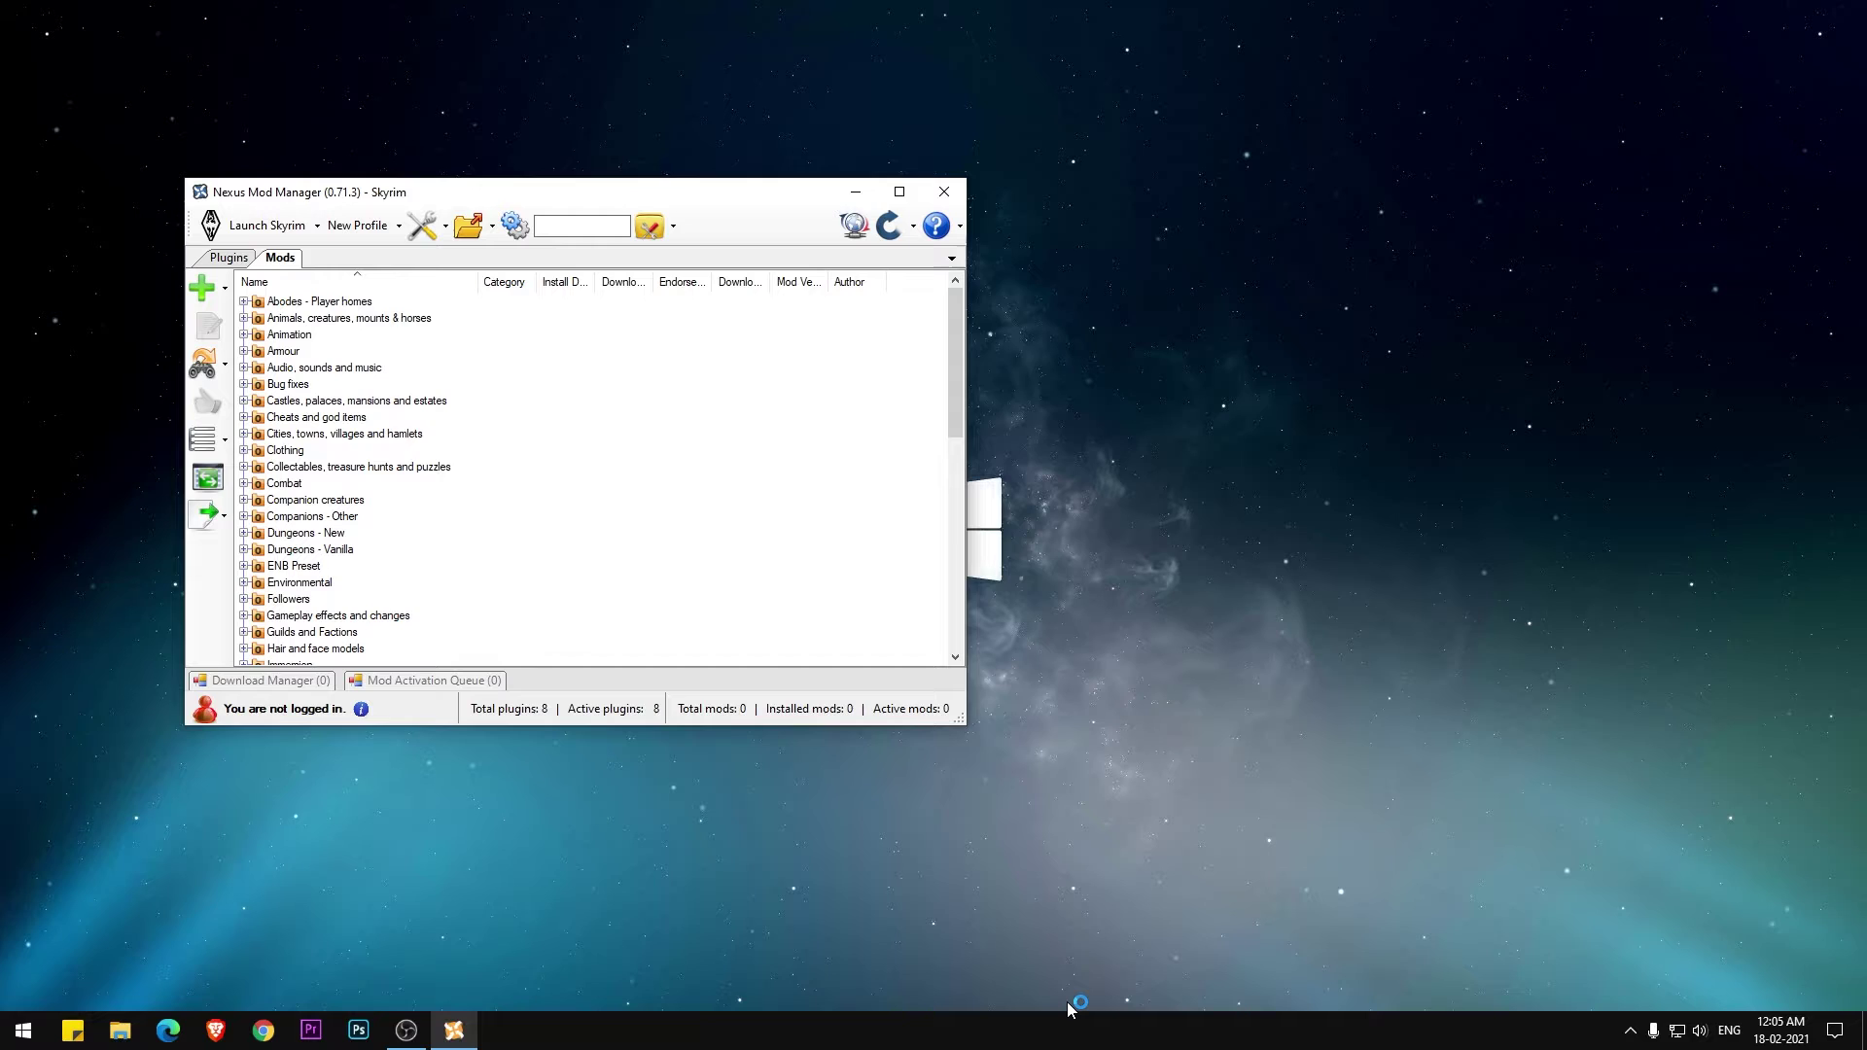
click(980, 567)
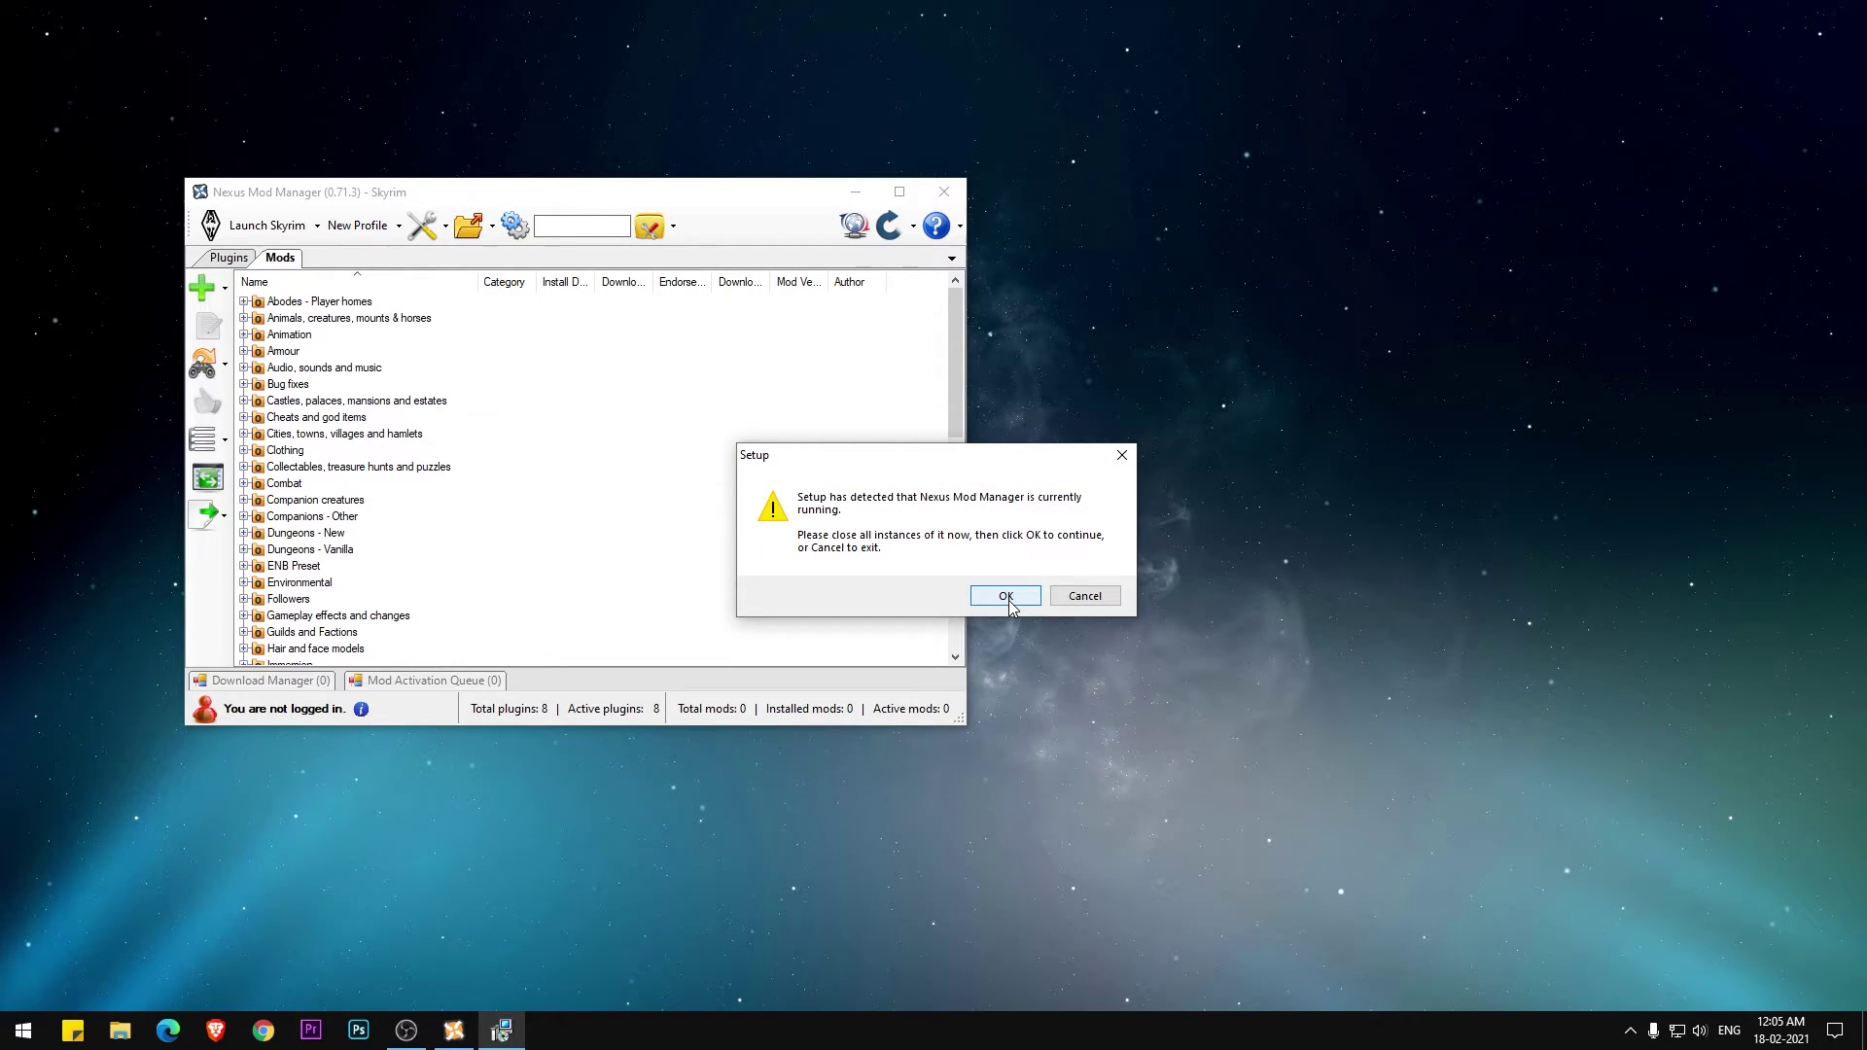
click(1007, 597)
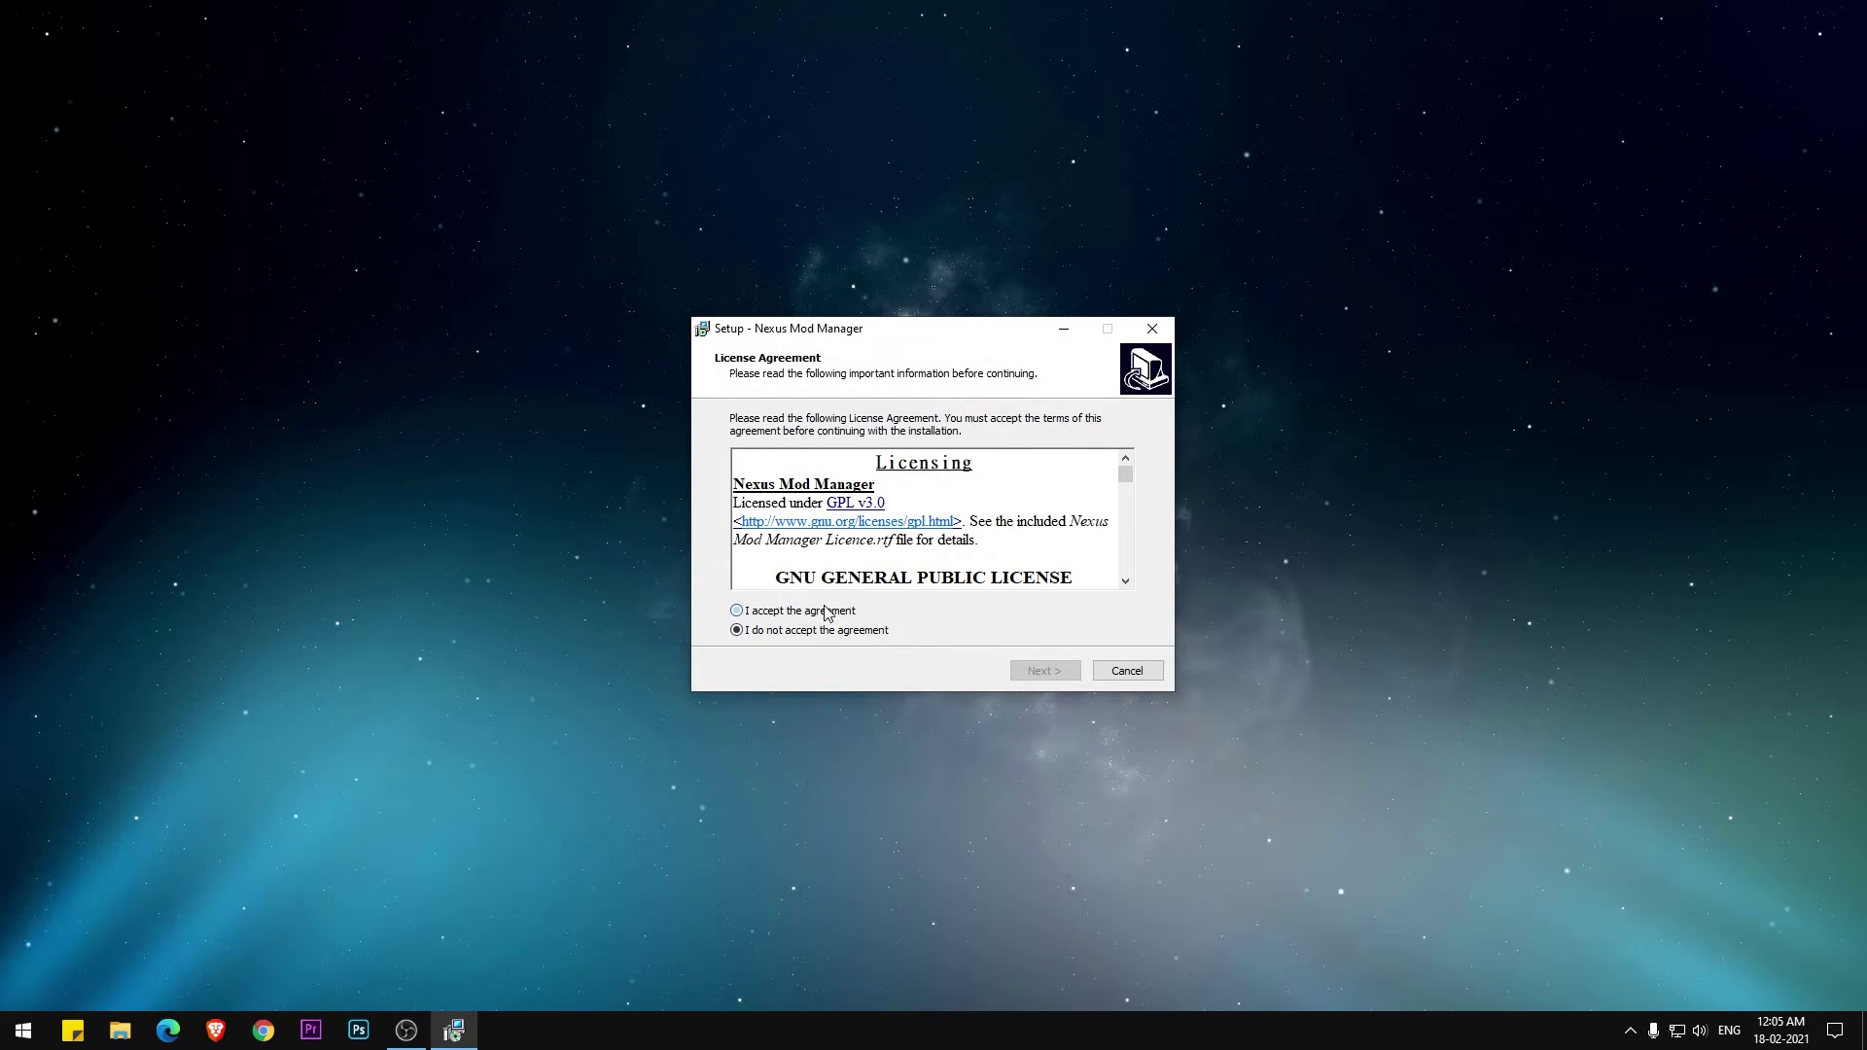
click(827, 611)
click(1055, 672)
click(1058, 672)
click(1058, 673)
click(1056, 672)
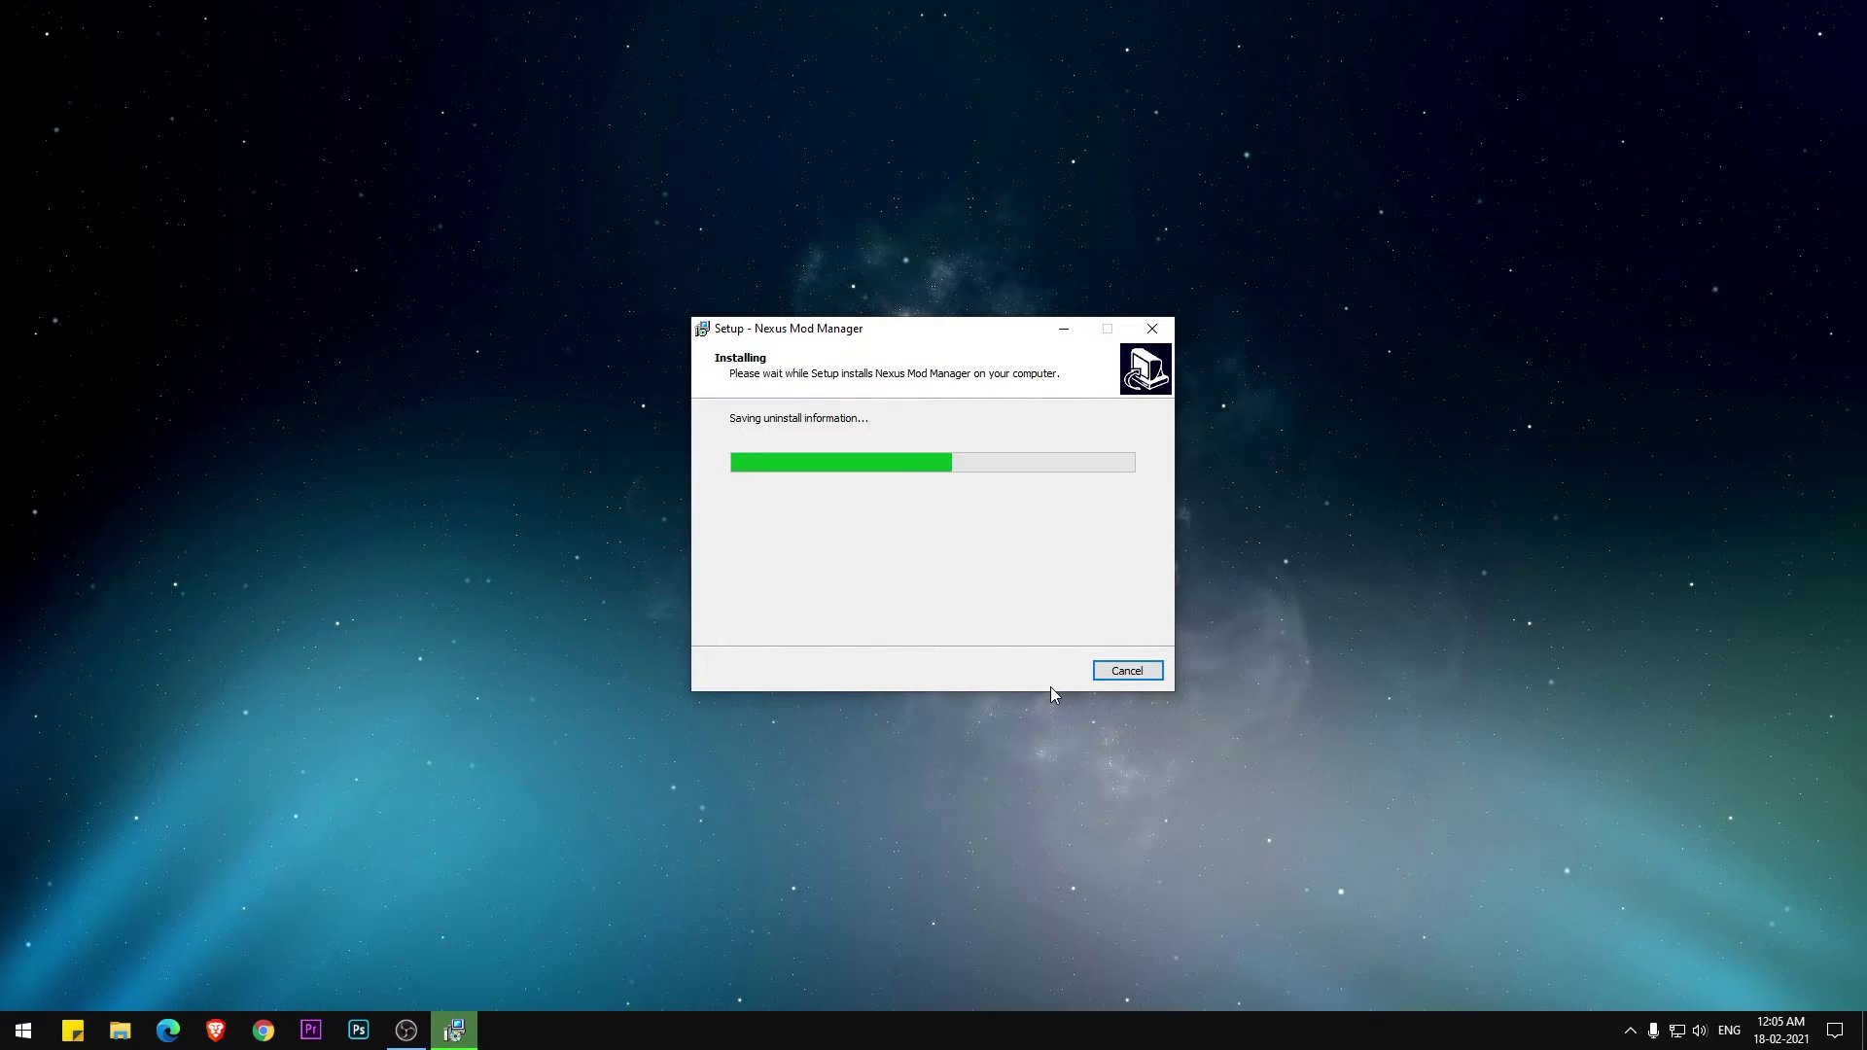
click(1042, 673)
click(1043, 673)
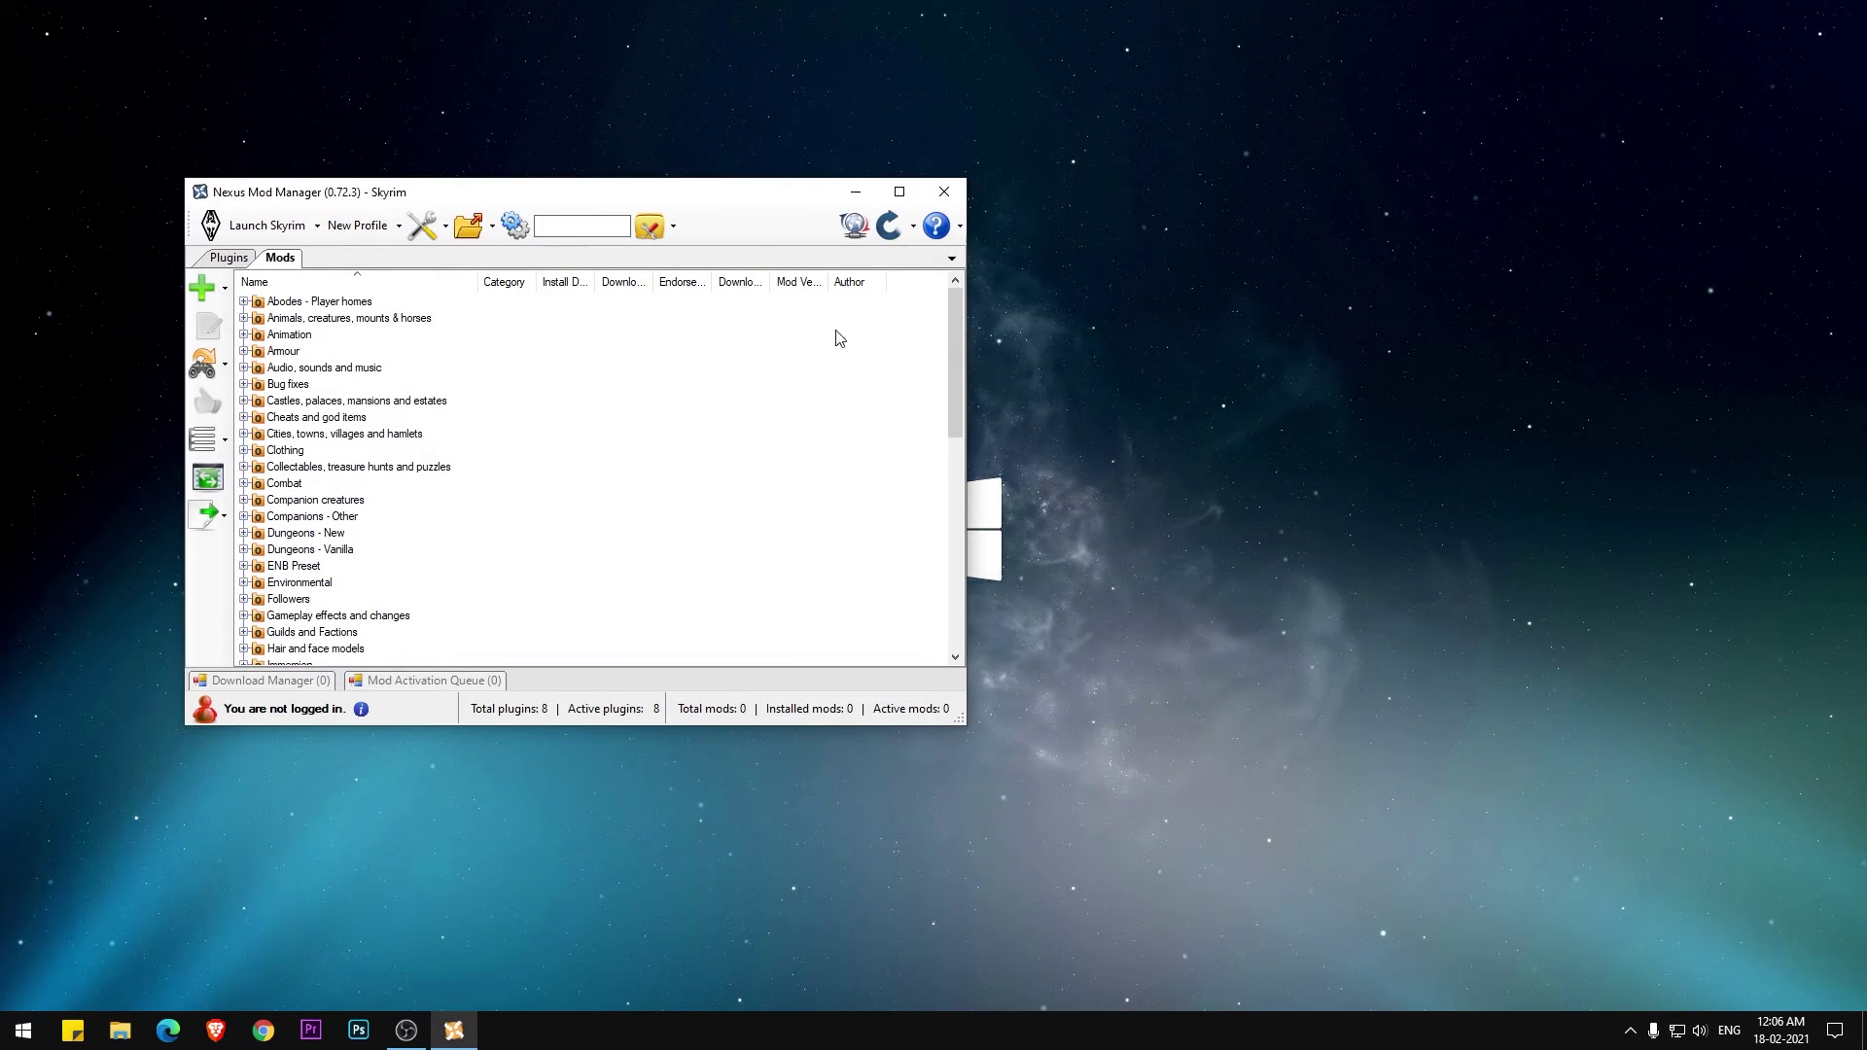
Step: Resize and centre the manager window on screen
double_click(768, 179)
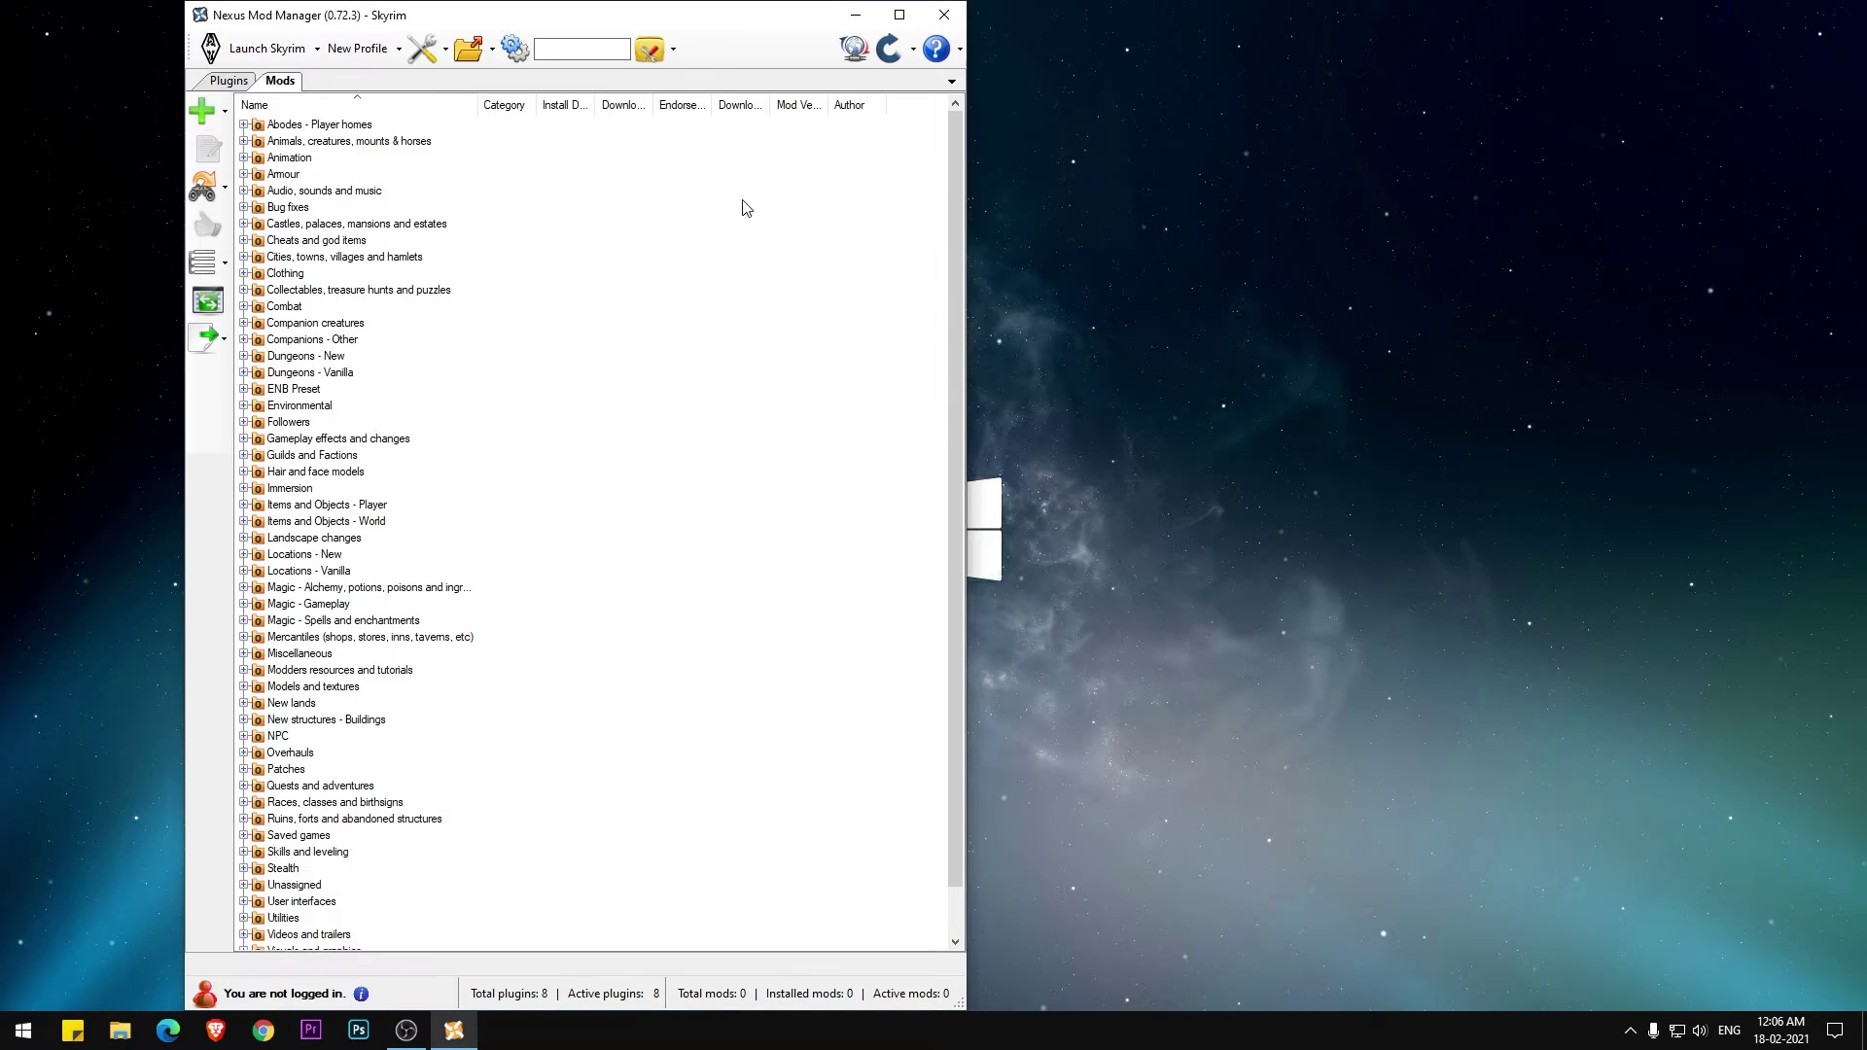
double_click(860, 5)
drag(651, 233, 885, 175)
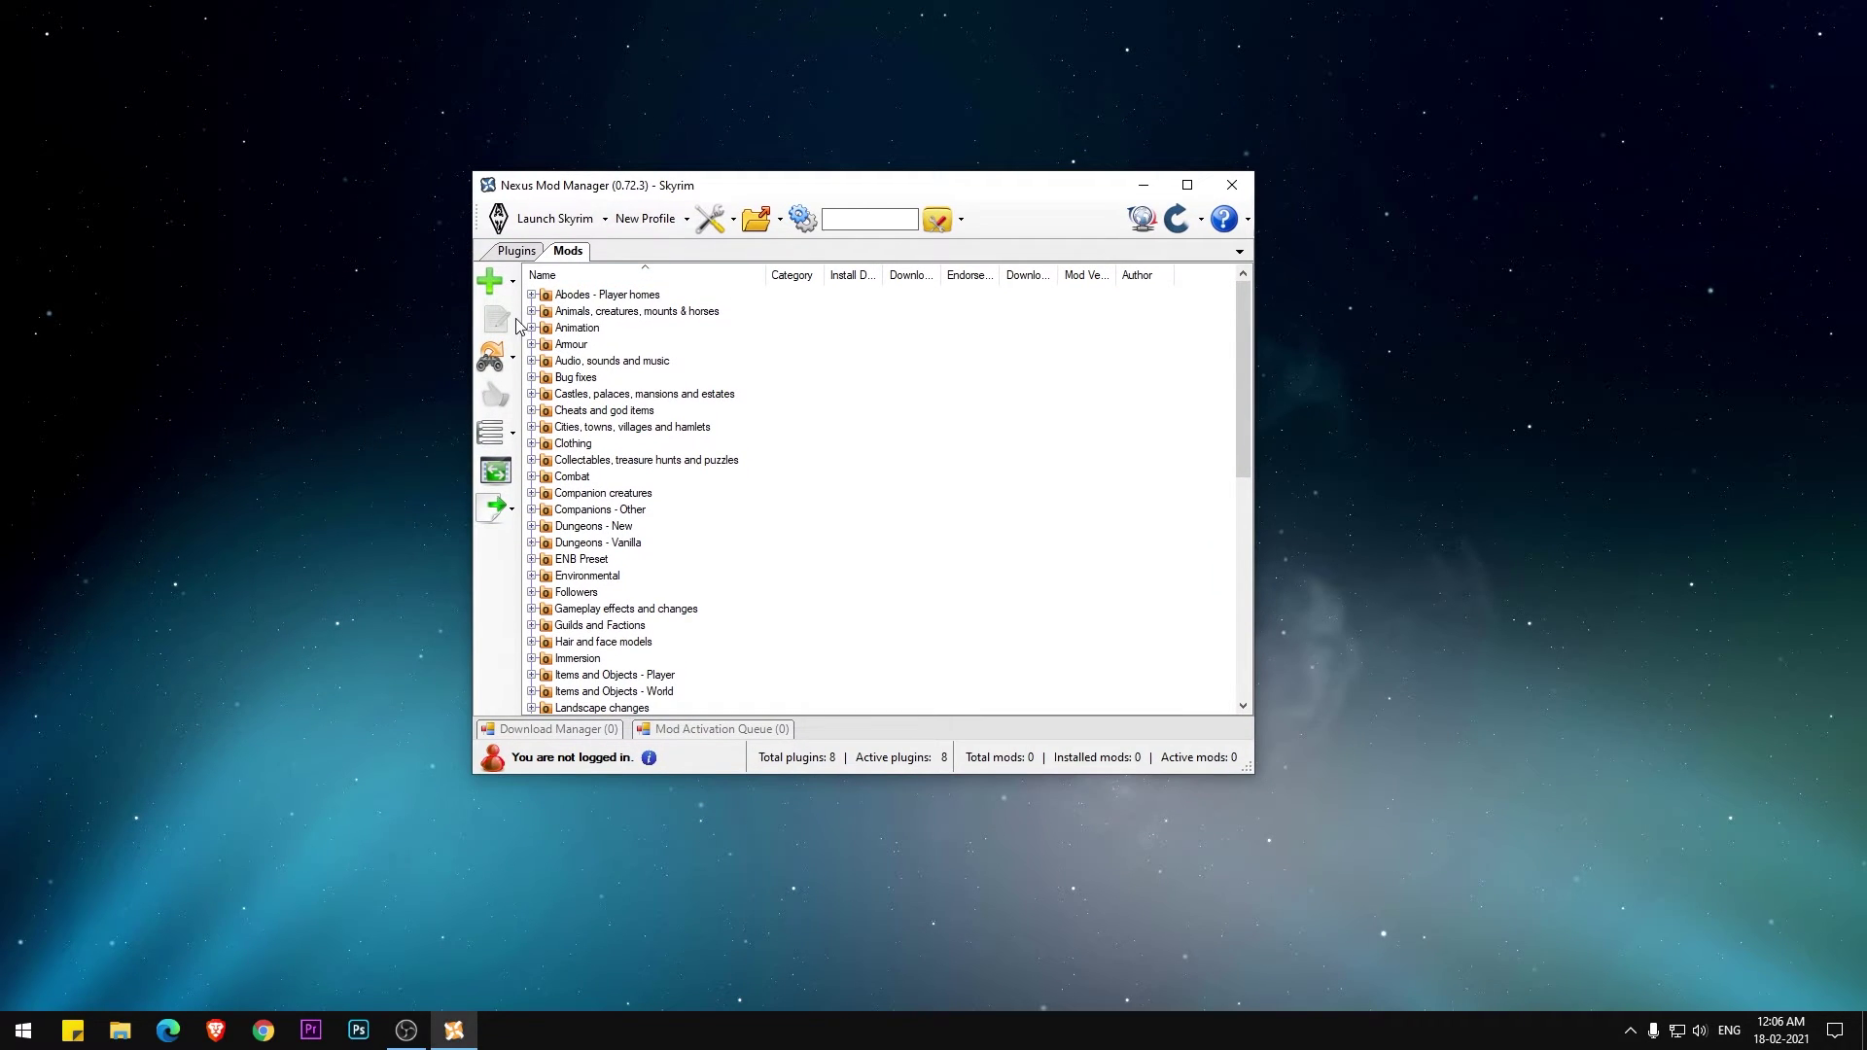
Step: Add the Prisoner Cart fix .7z archive from Downloads as a new mod
click(492, 283)
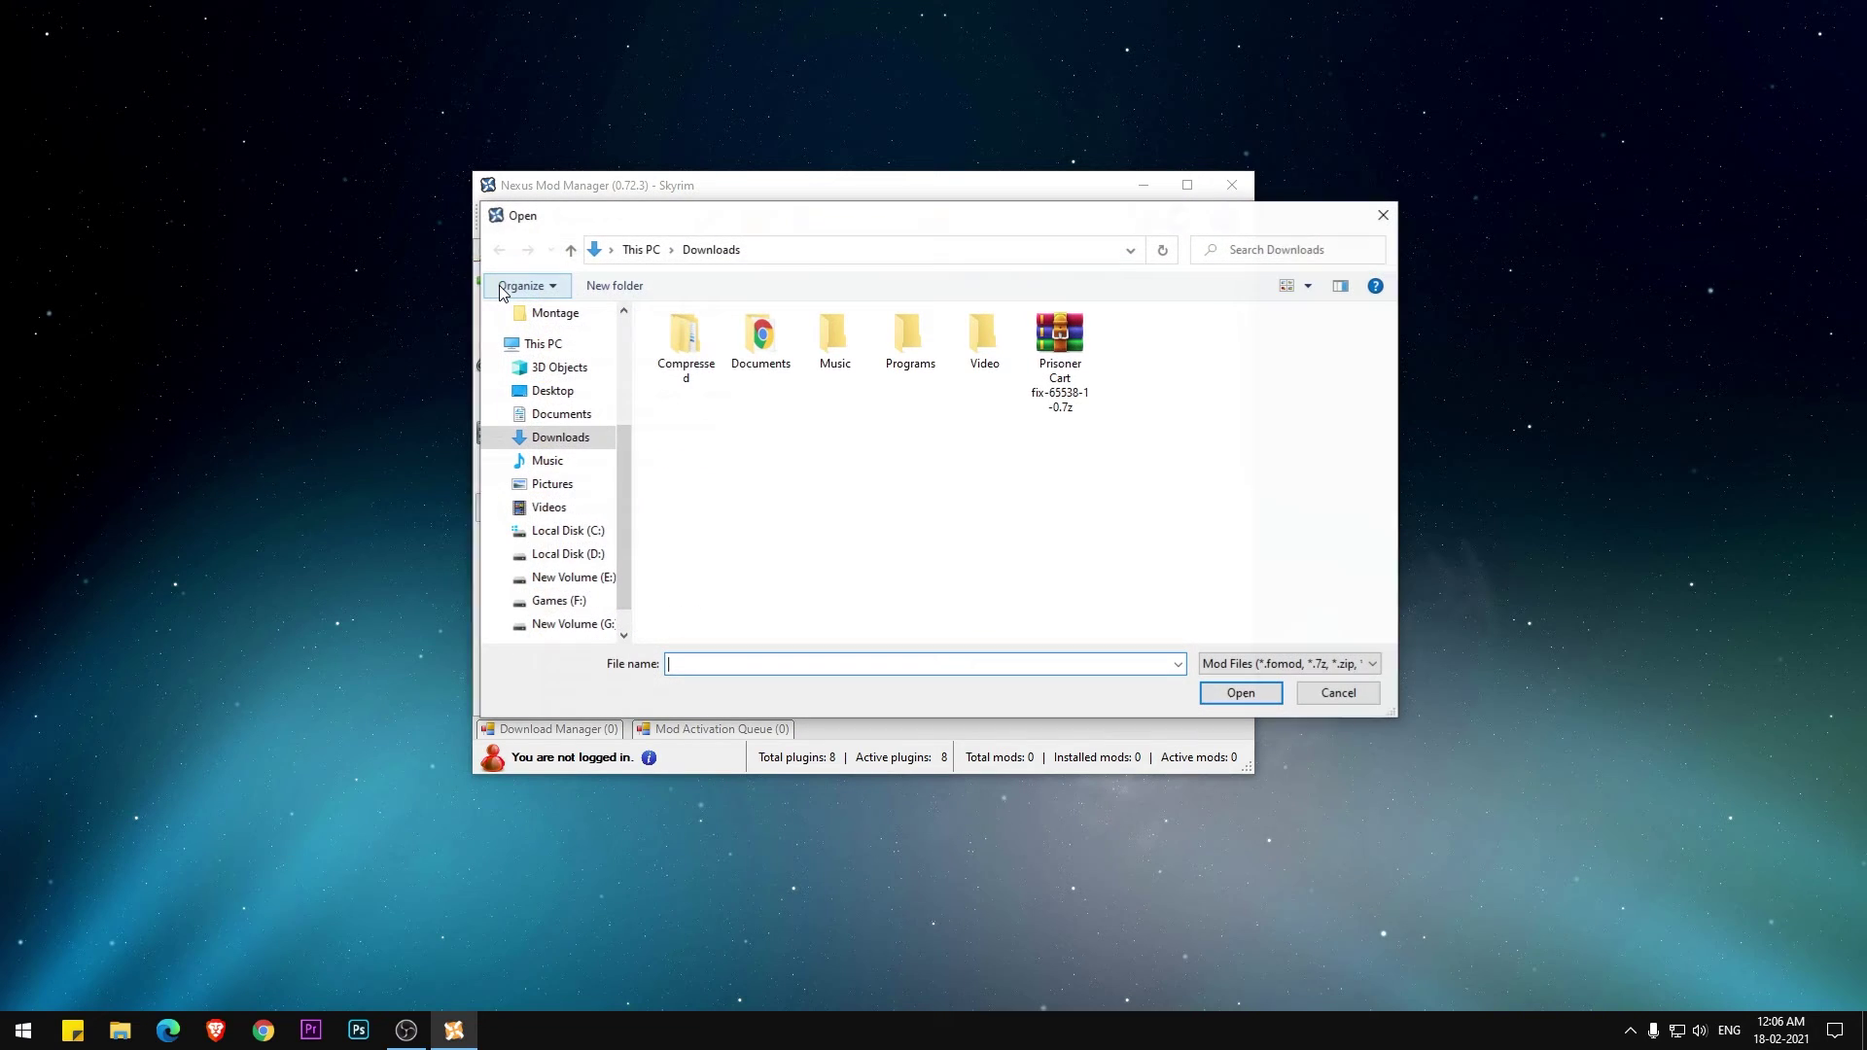
drag(659, 216, 787, 300)
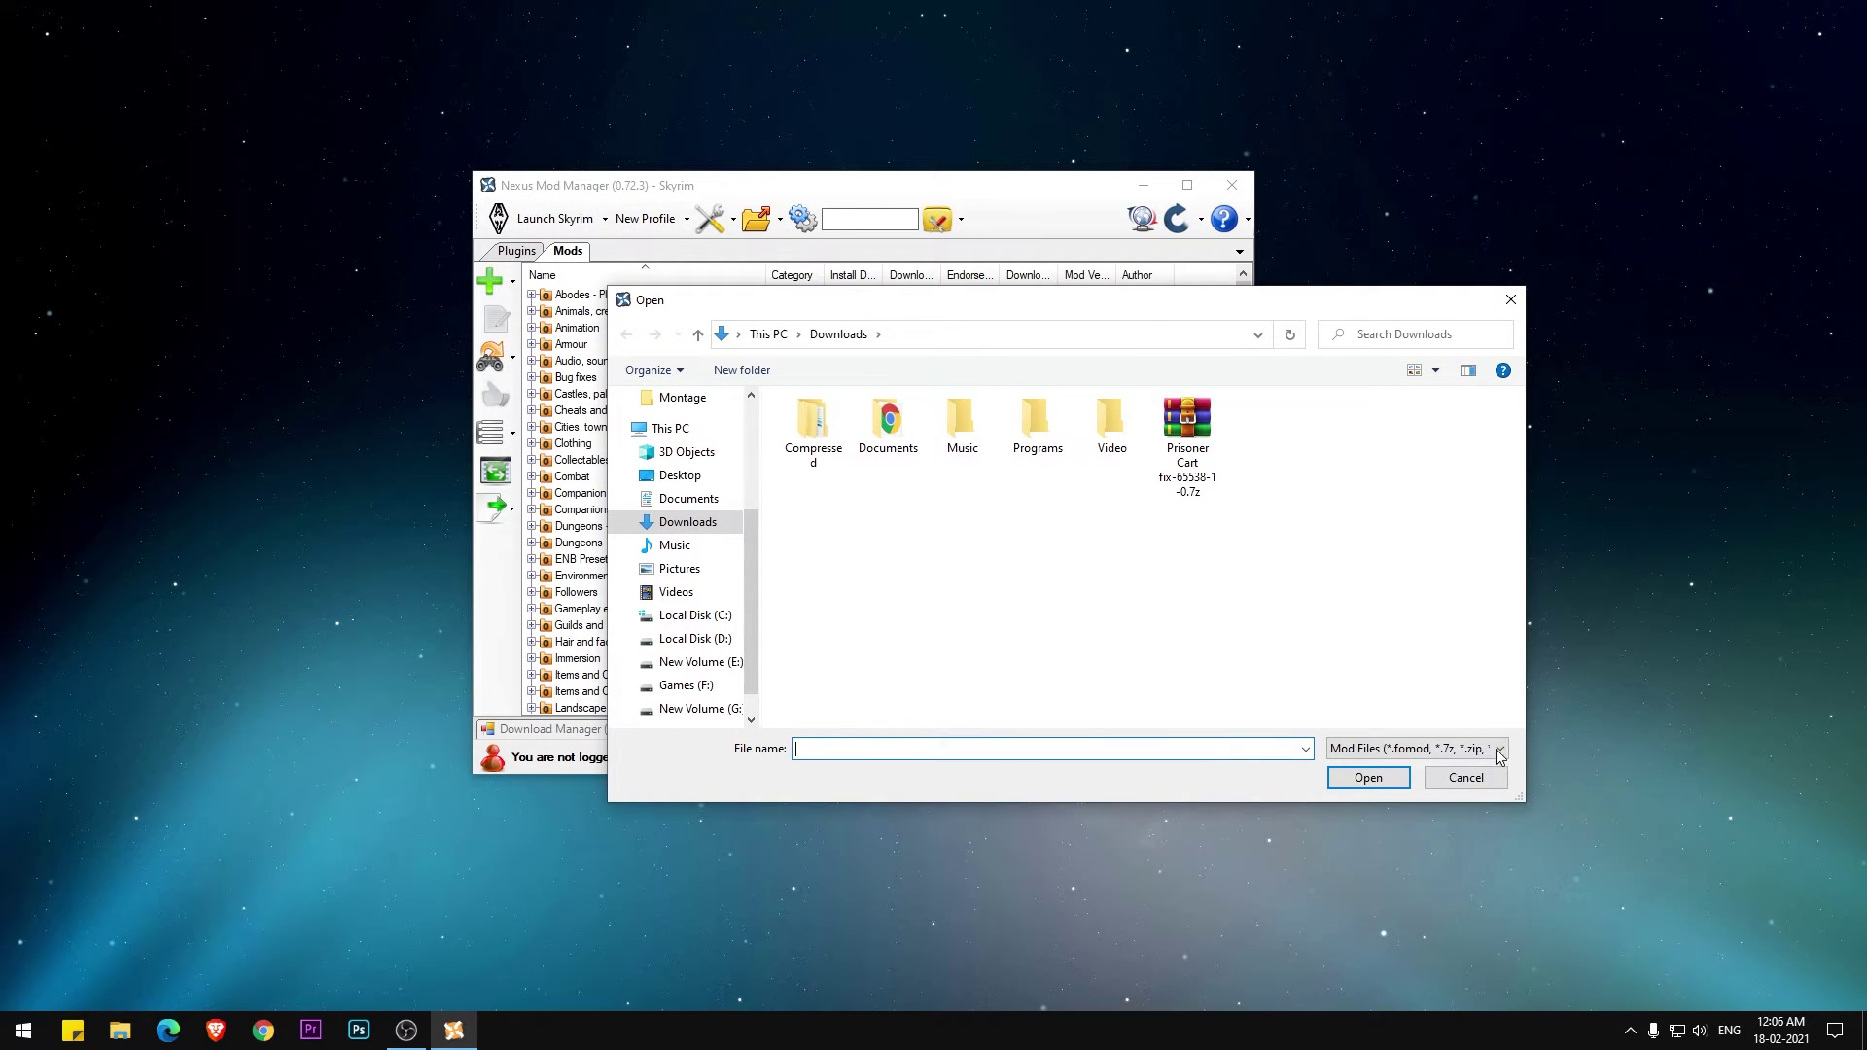
click(1465, 778)
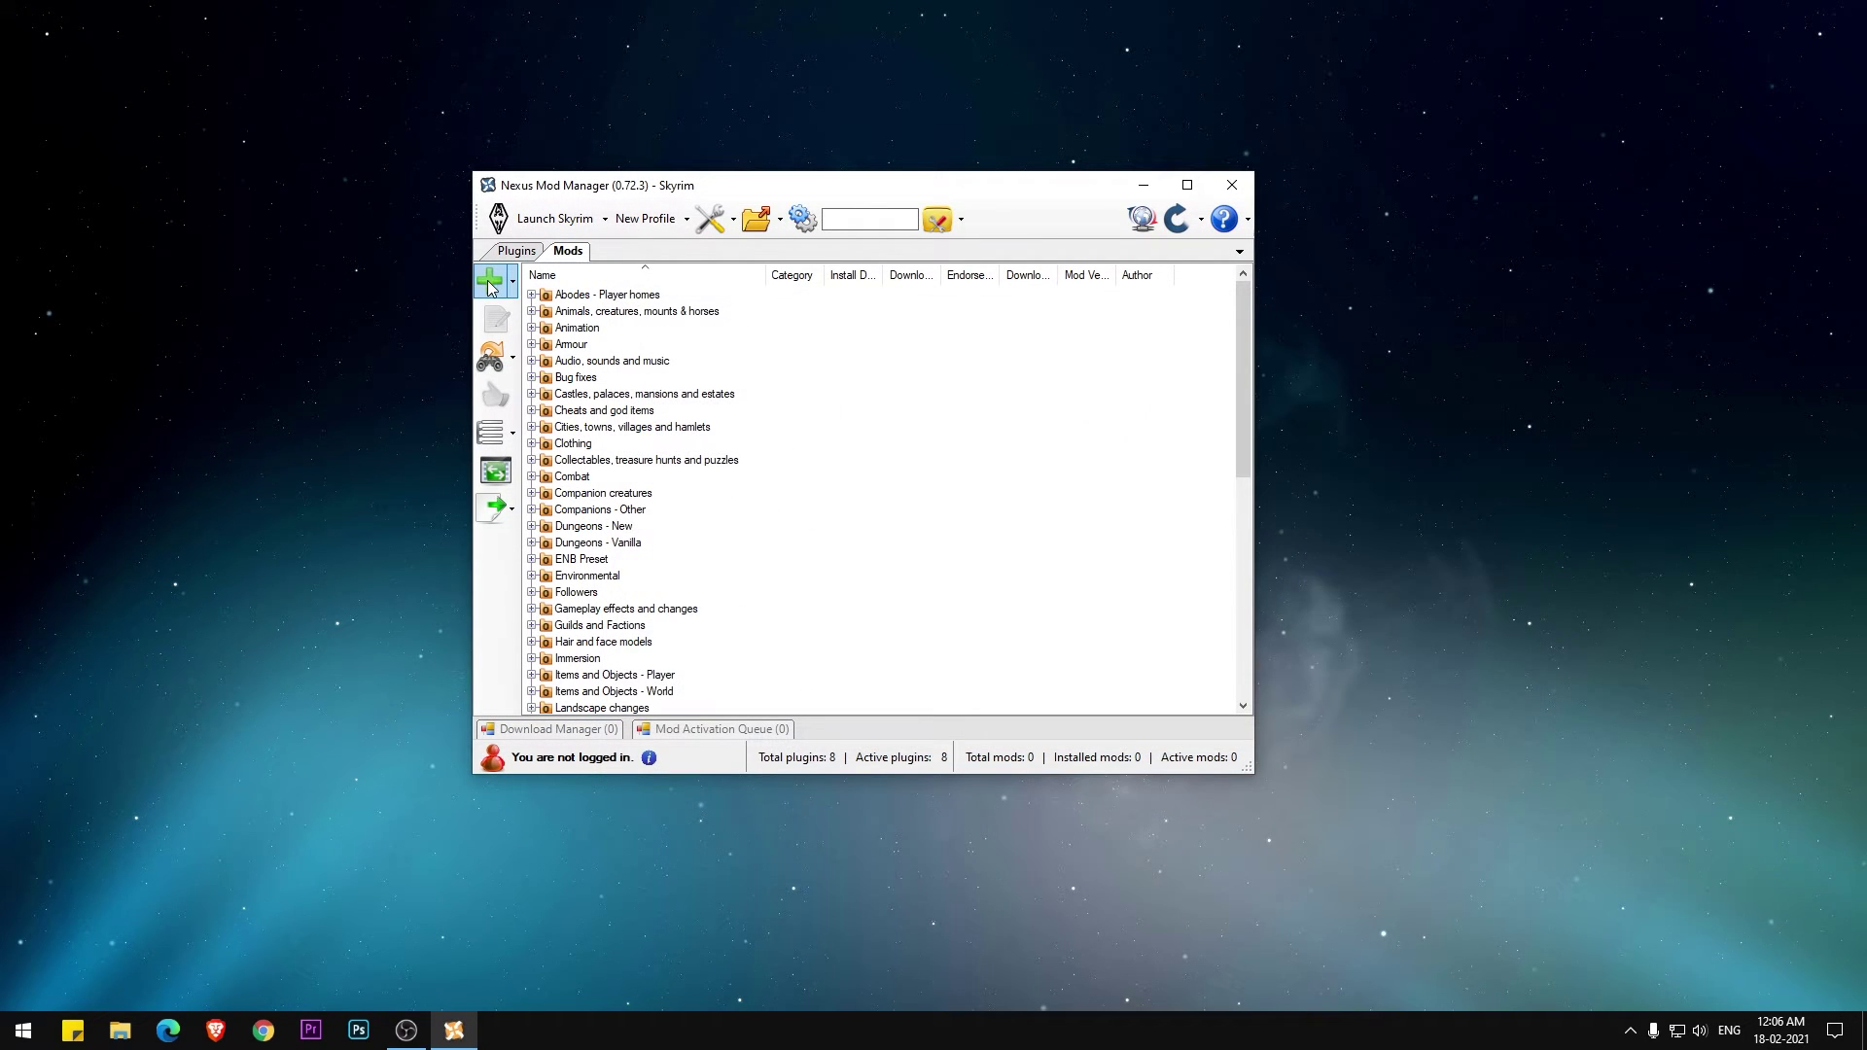
click(490, 285)
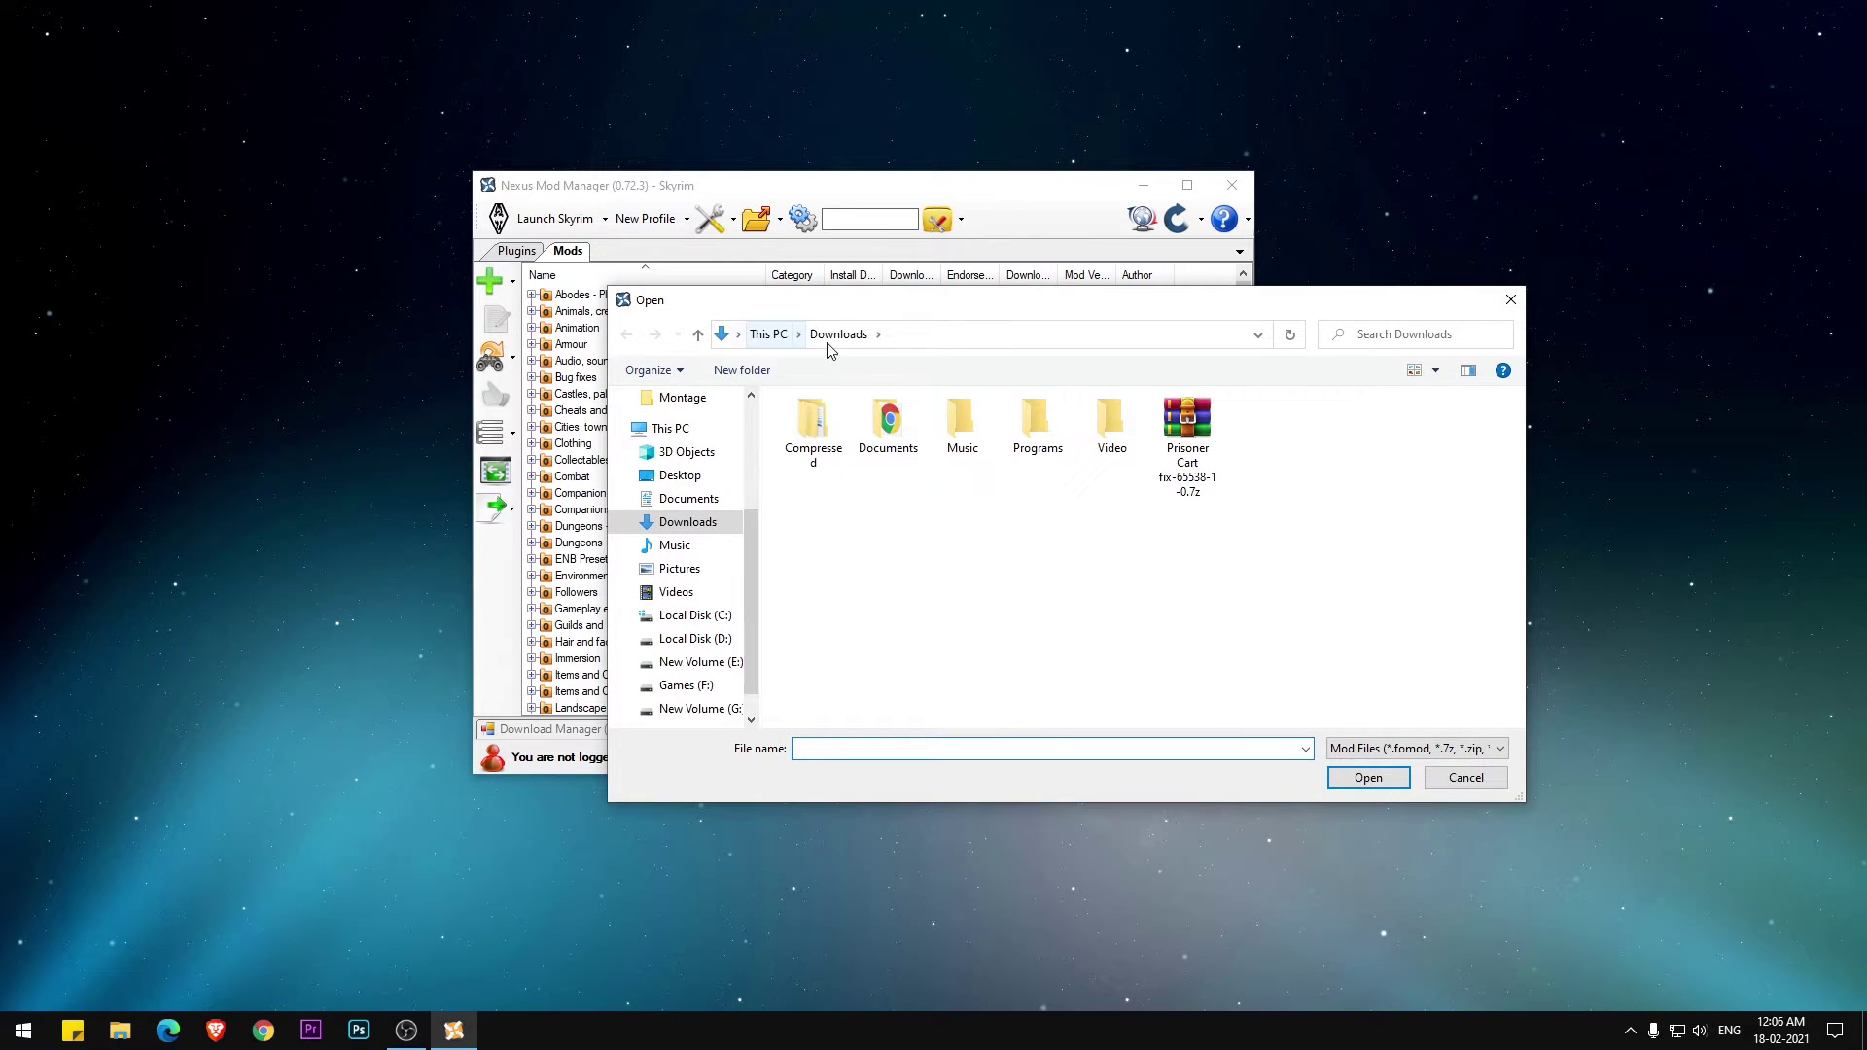
drag(931, 300, 814, 302)
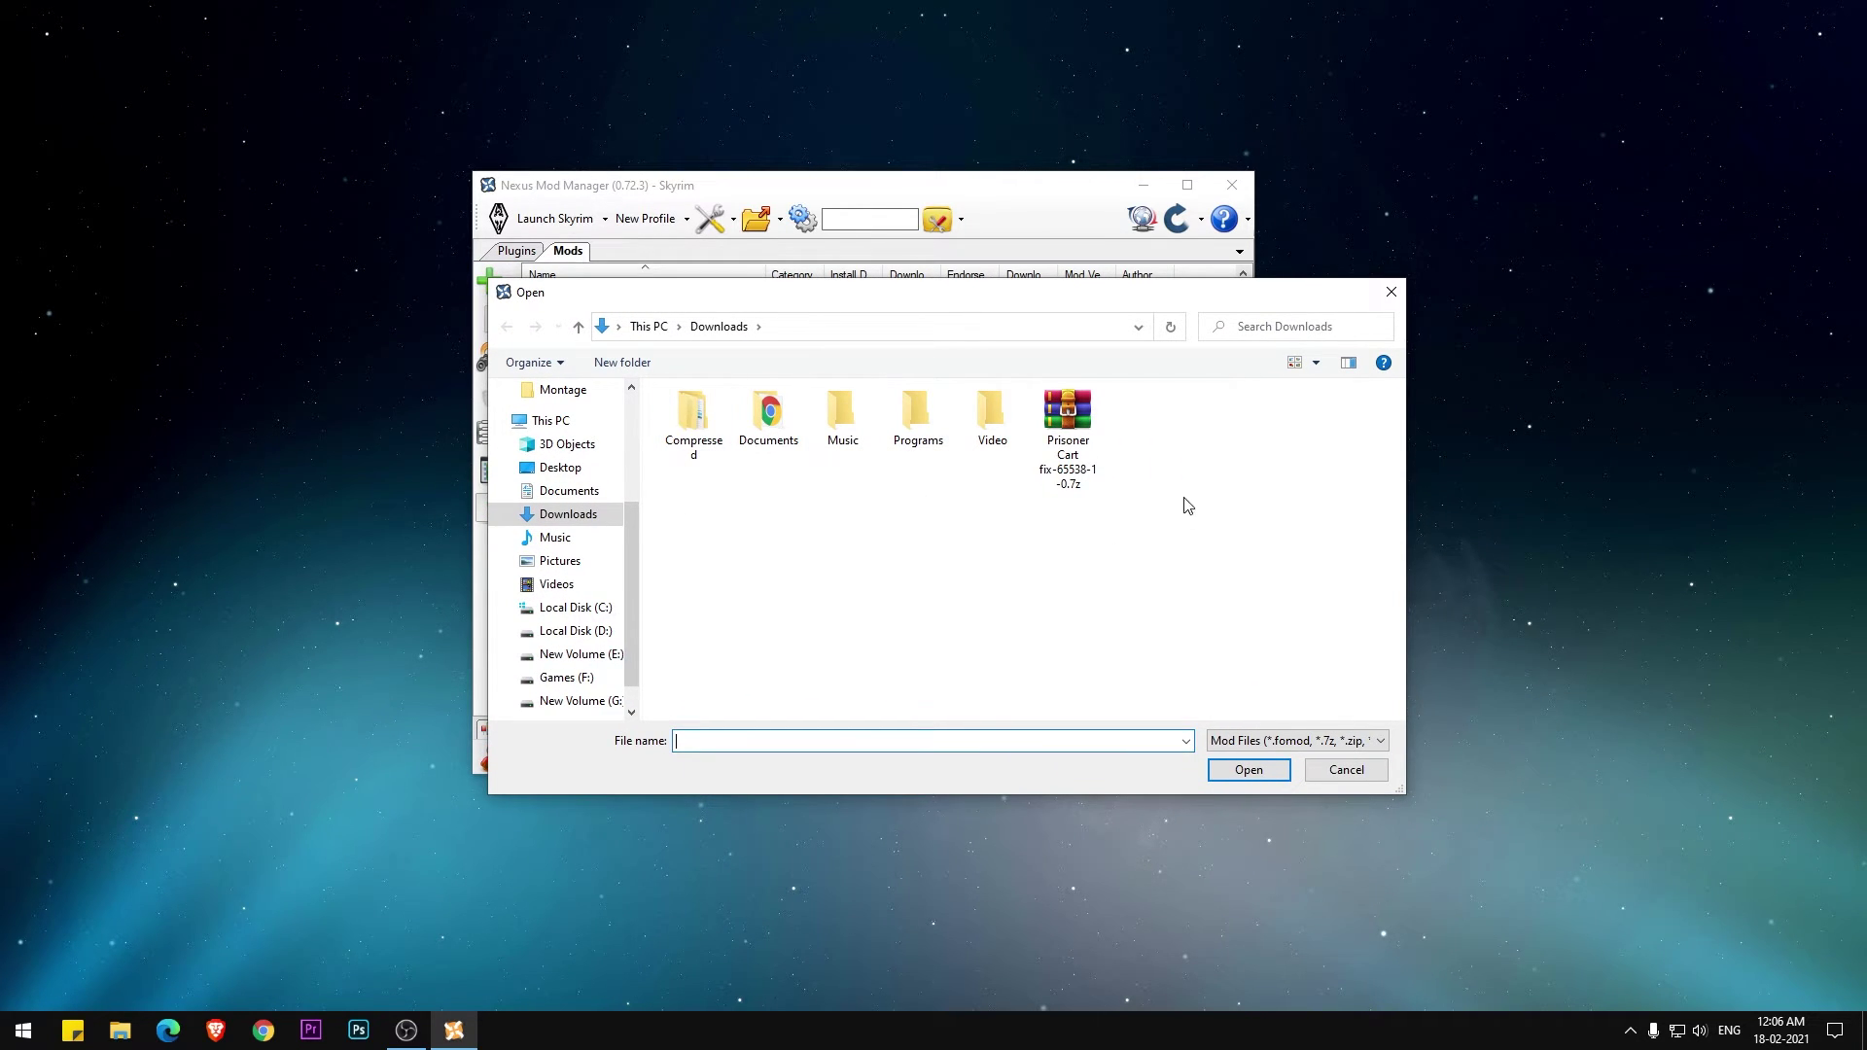
double_click(1060, 428)
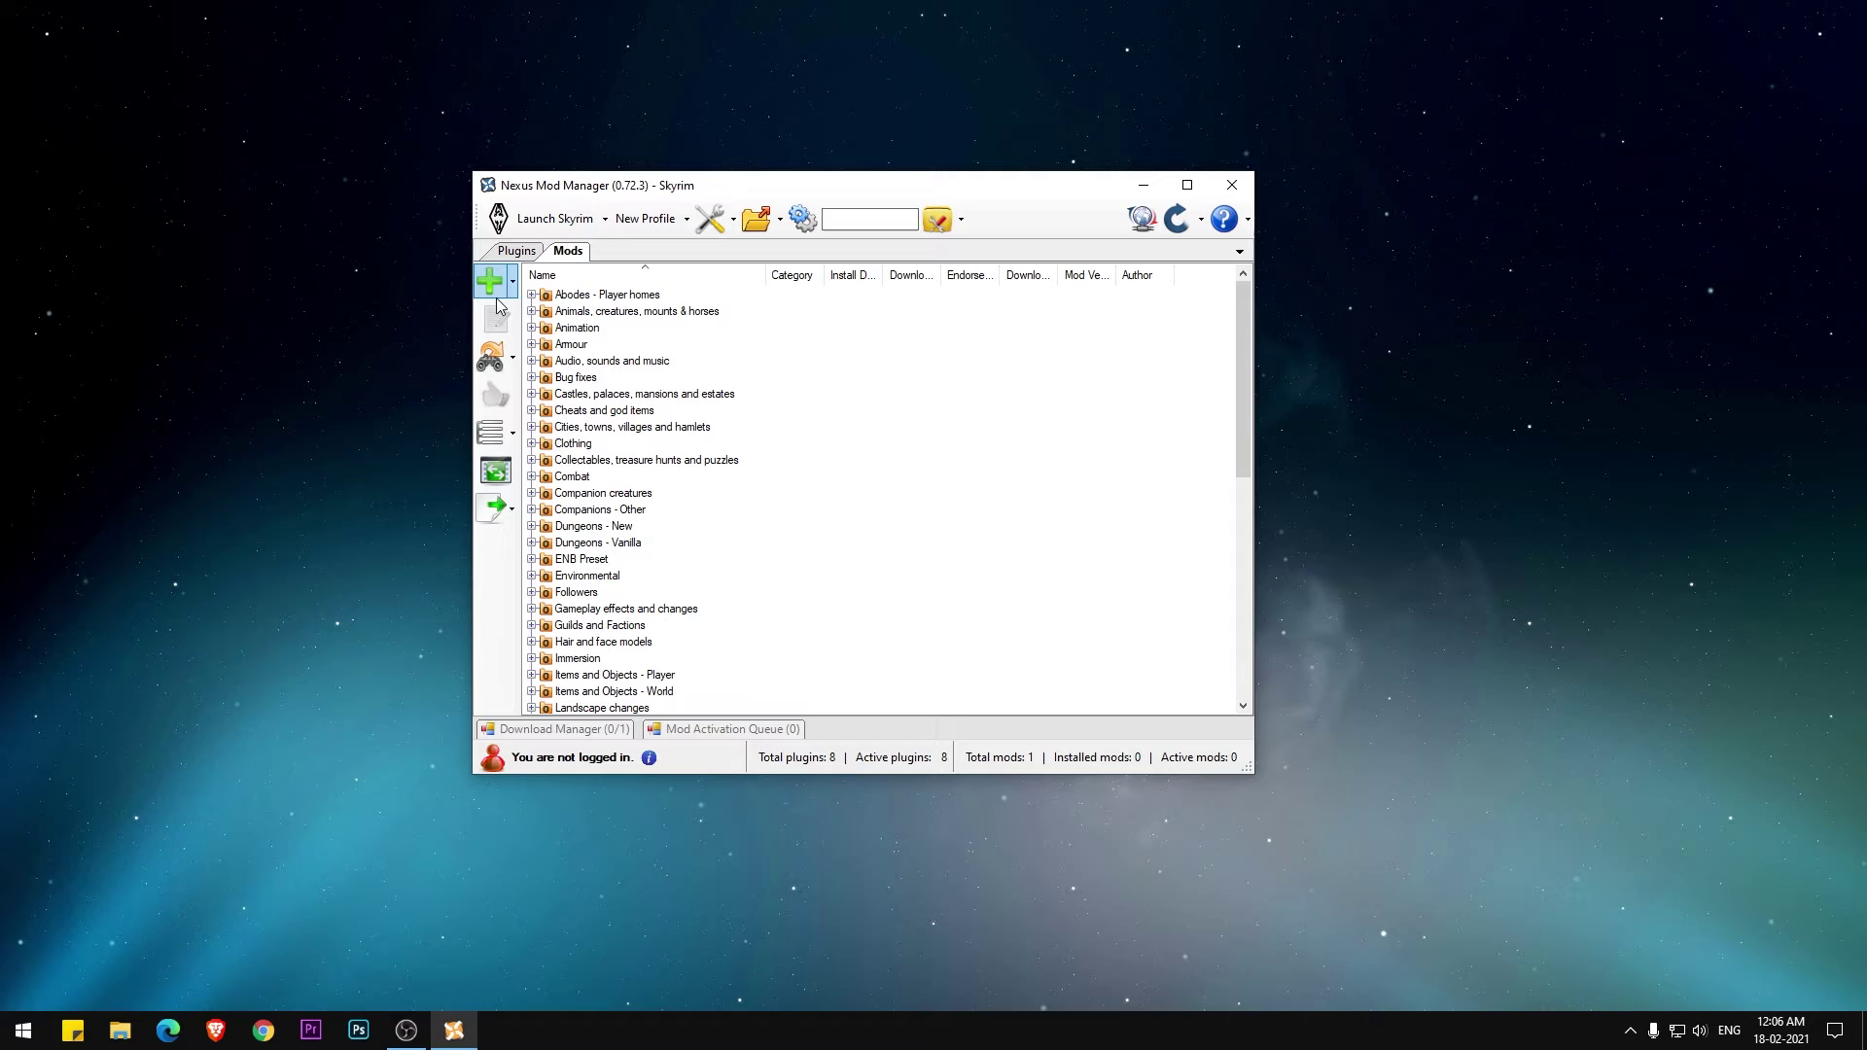
Step: Switch to the flat Mods view, then install and enable Prisoner Cart fix
click(509, 252)
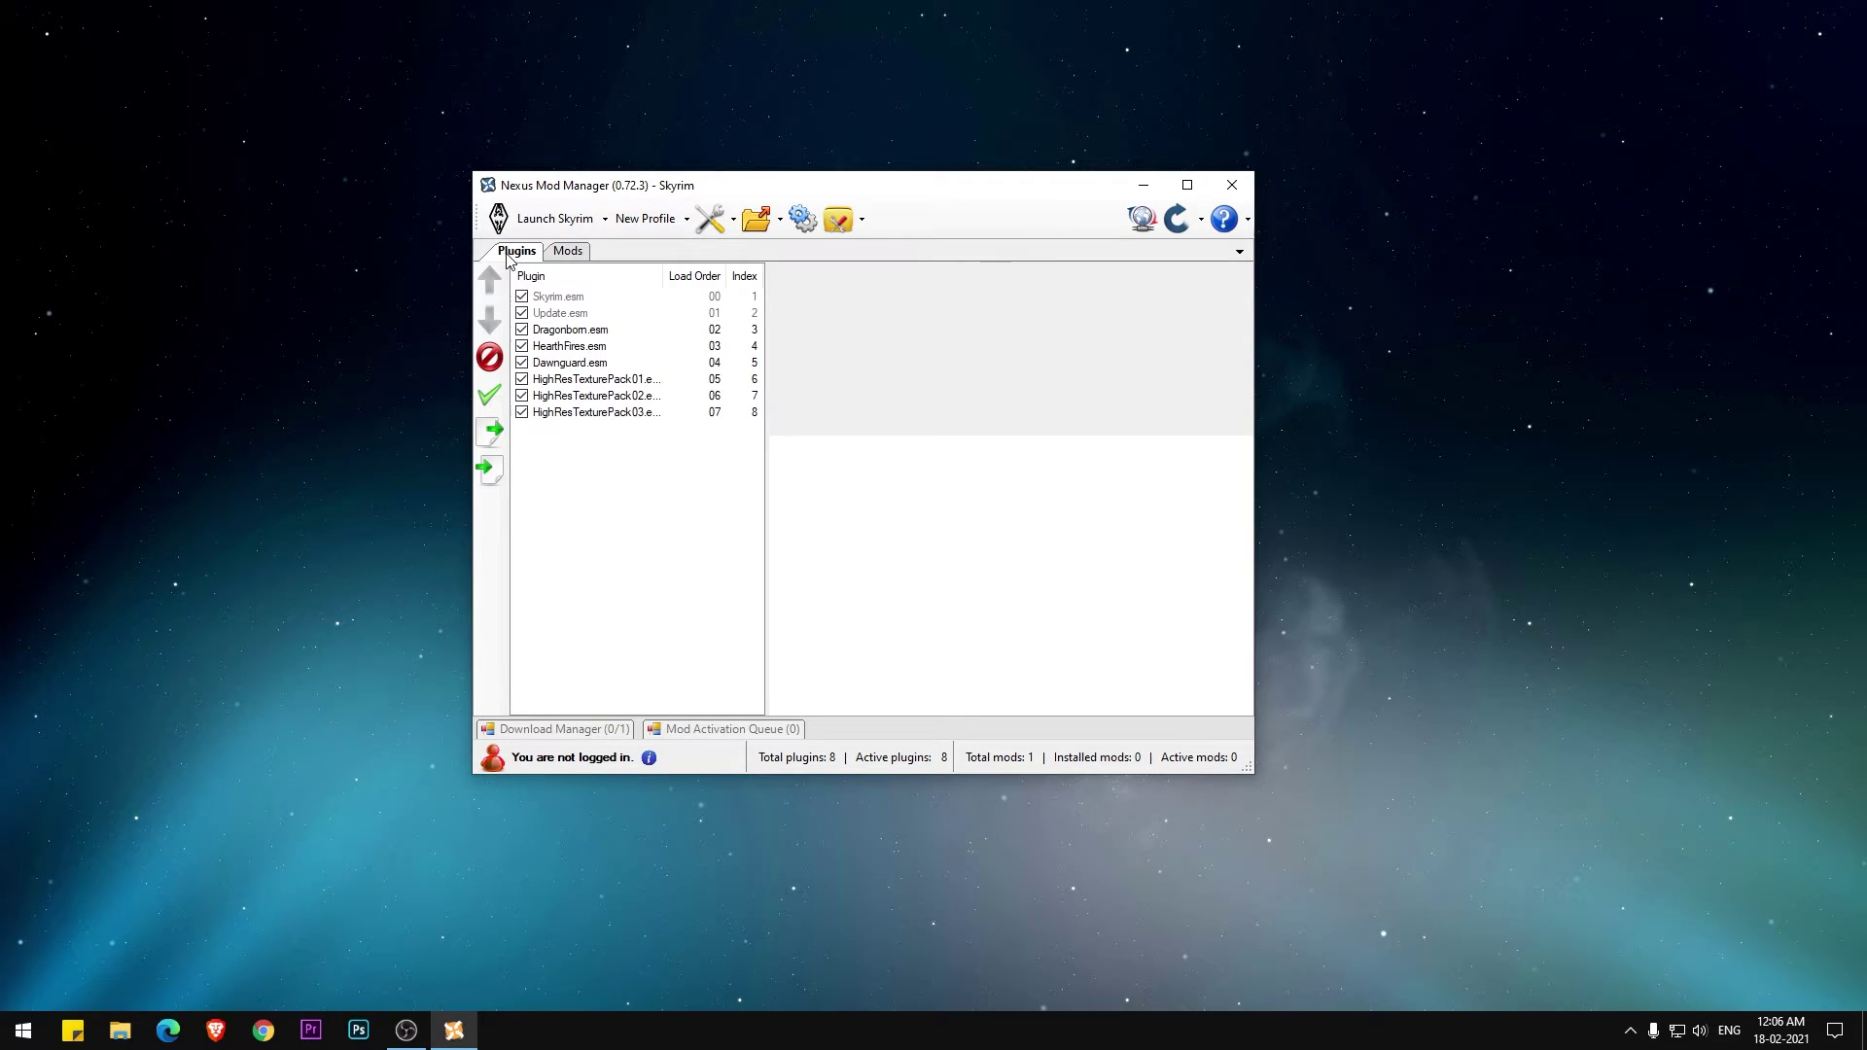
click(568, 251)
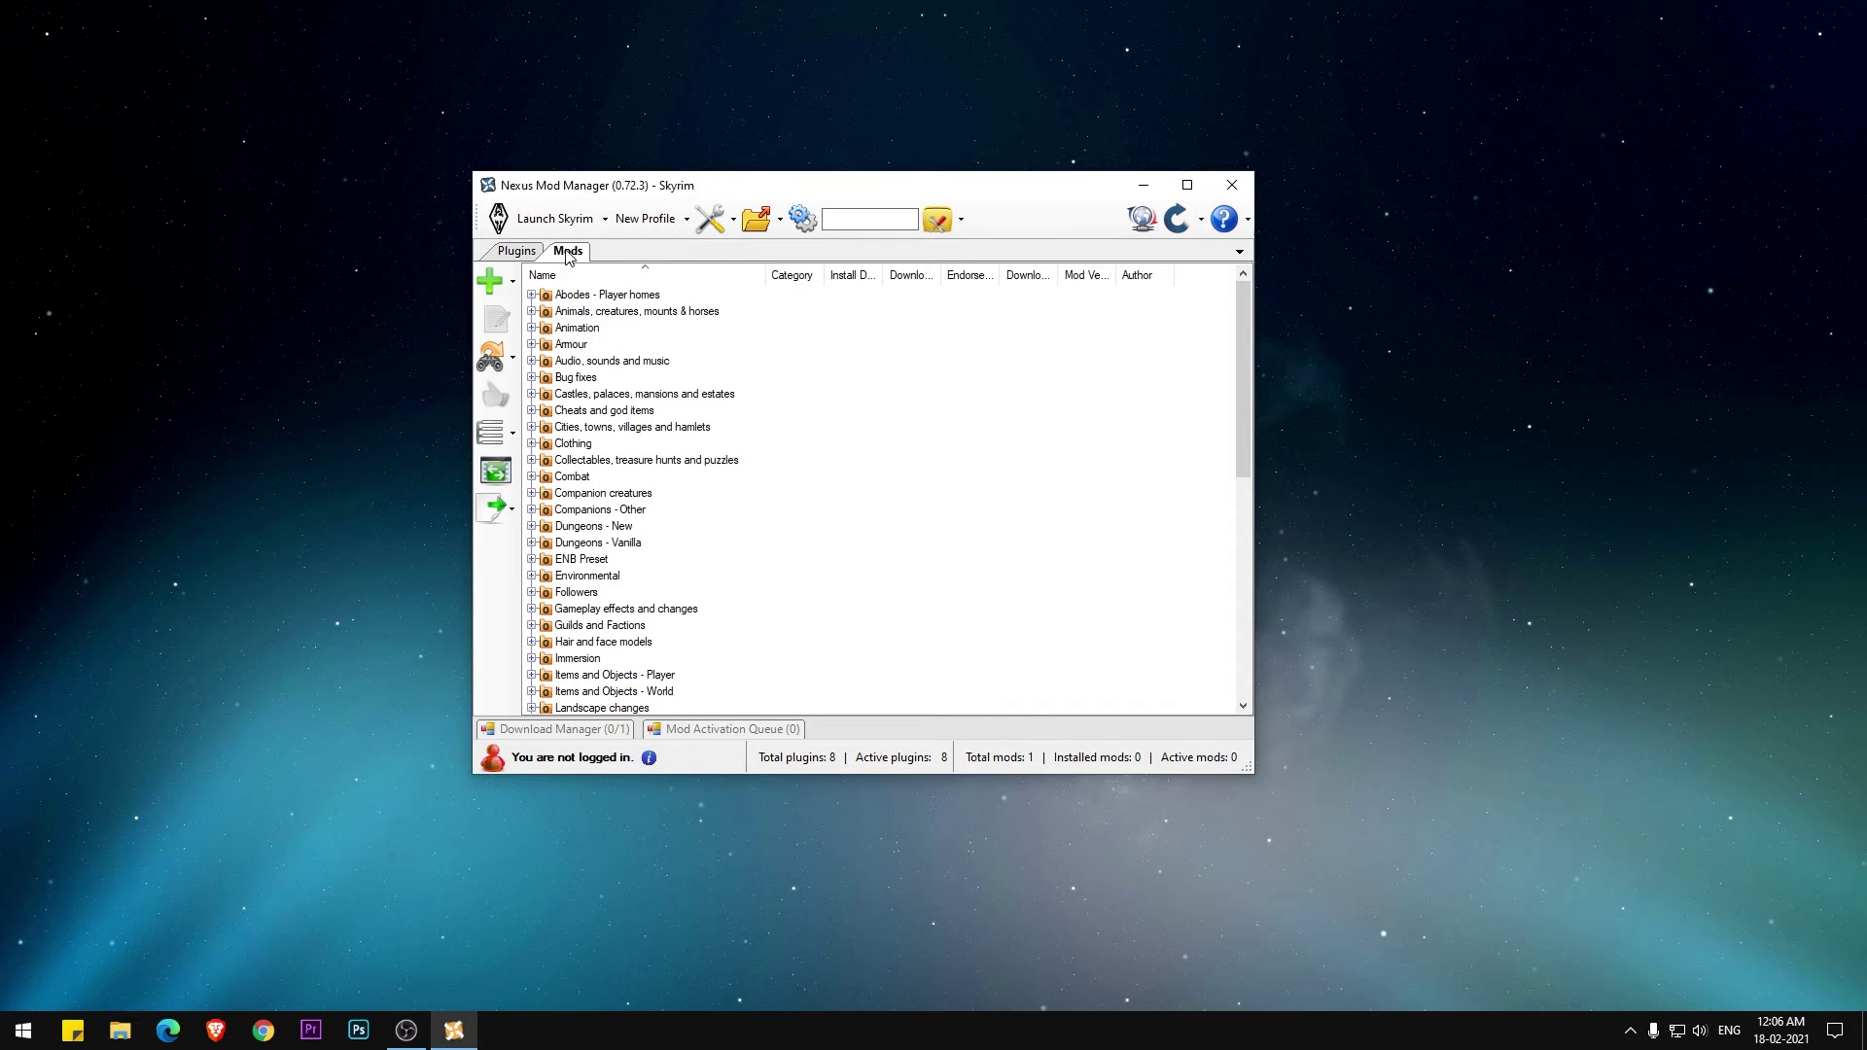
click(496, 474)
click(574, 300)
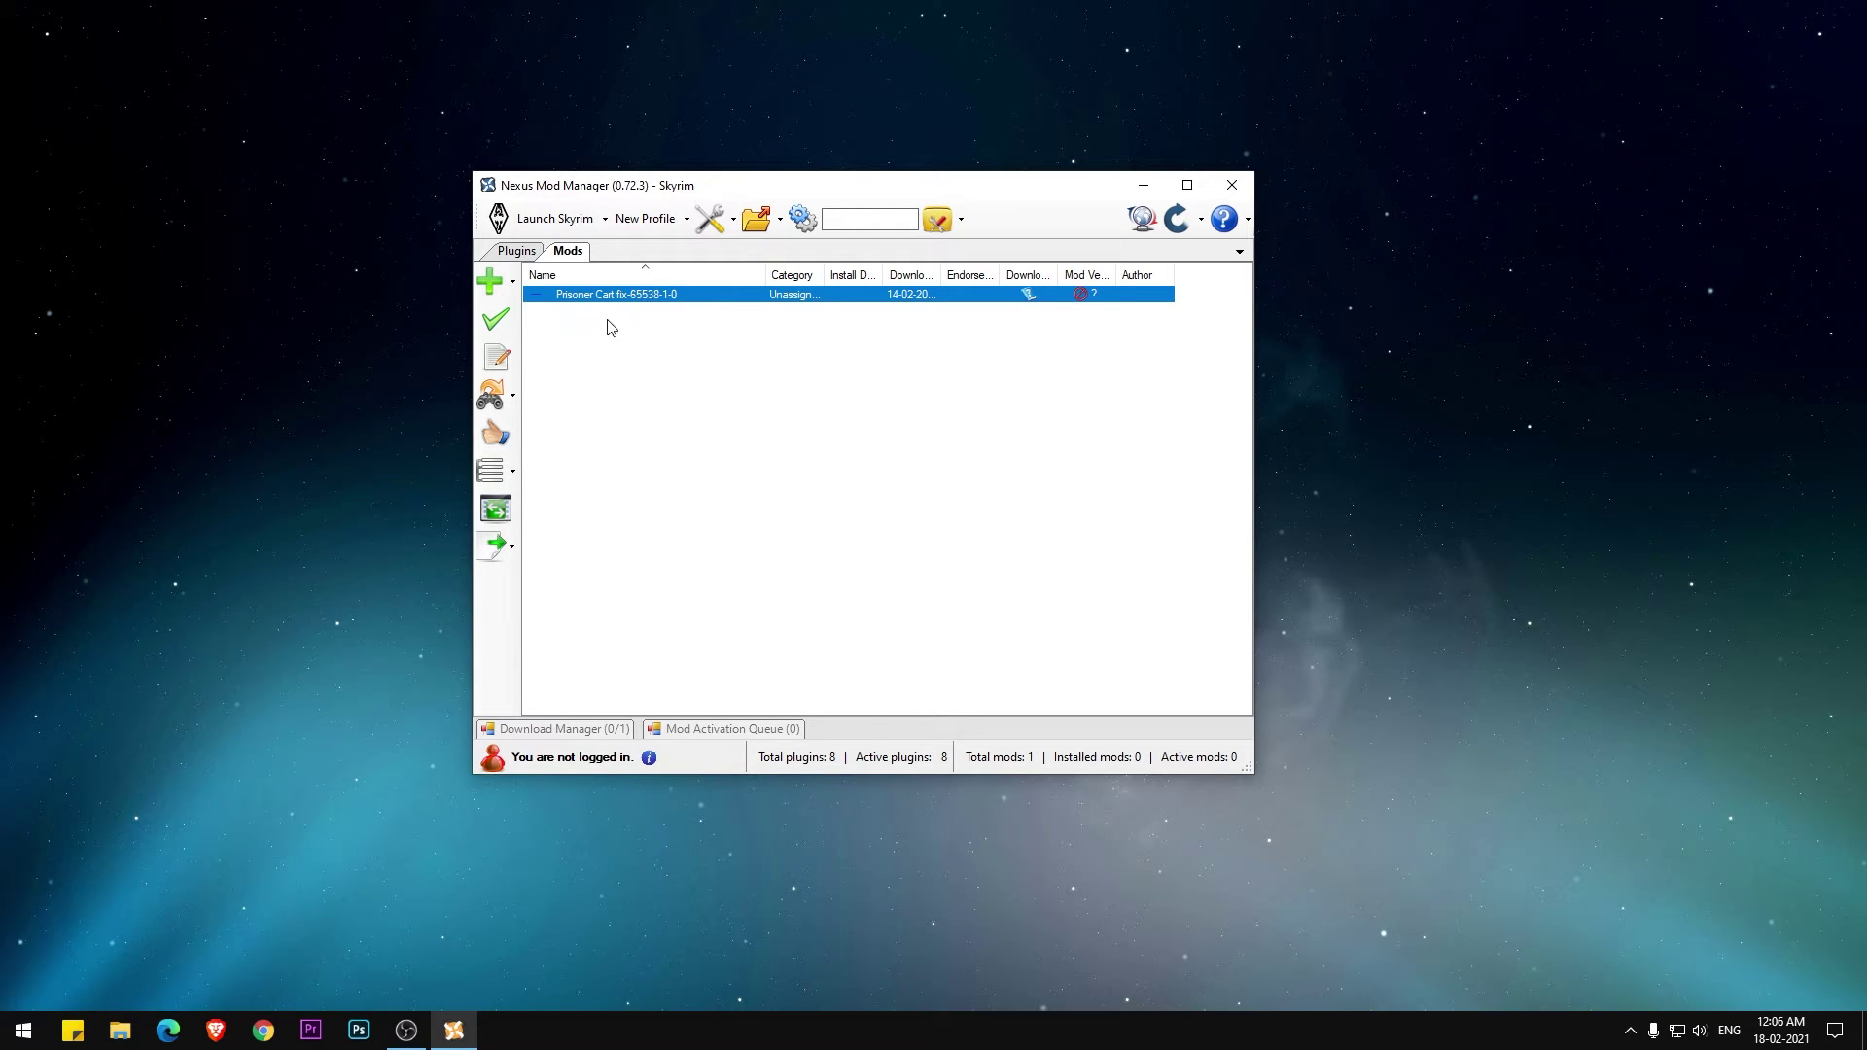
click(494, 321)
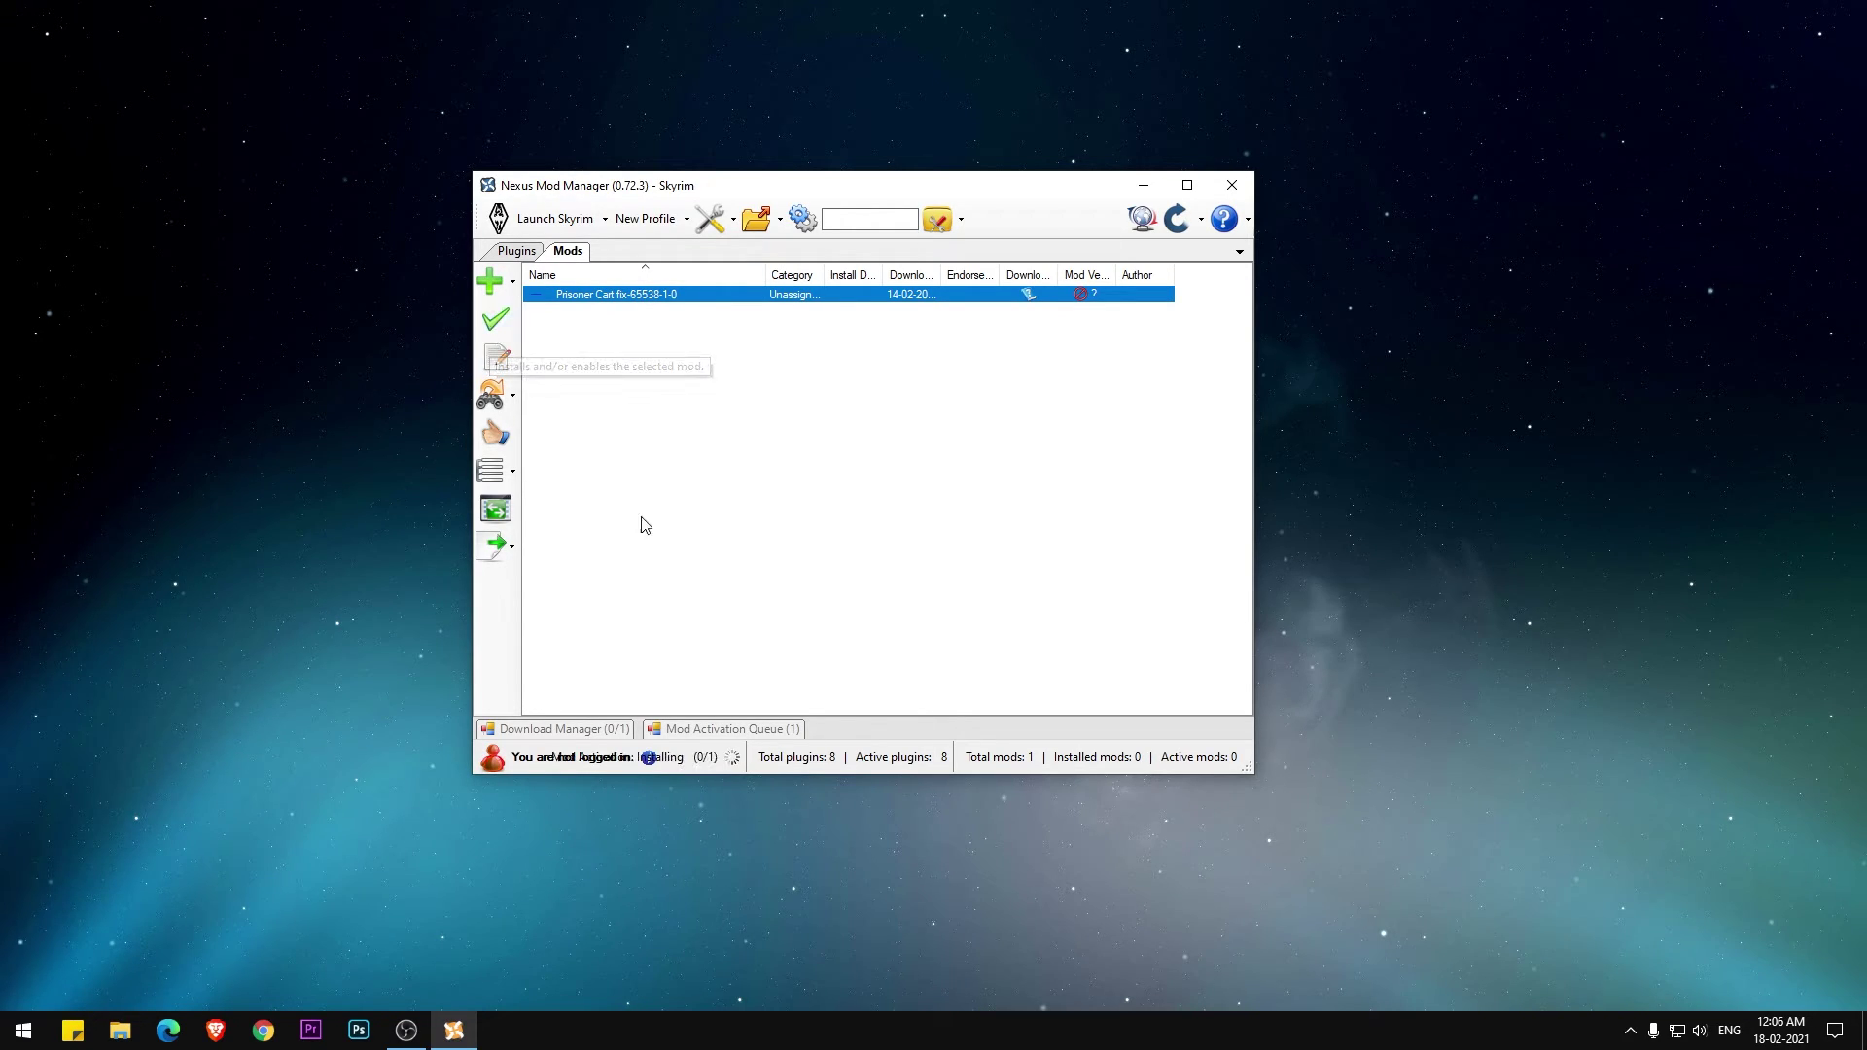
click(546, 308)
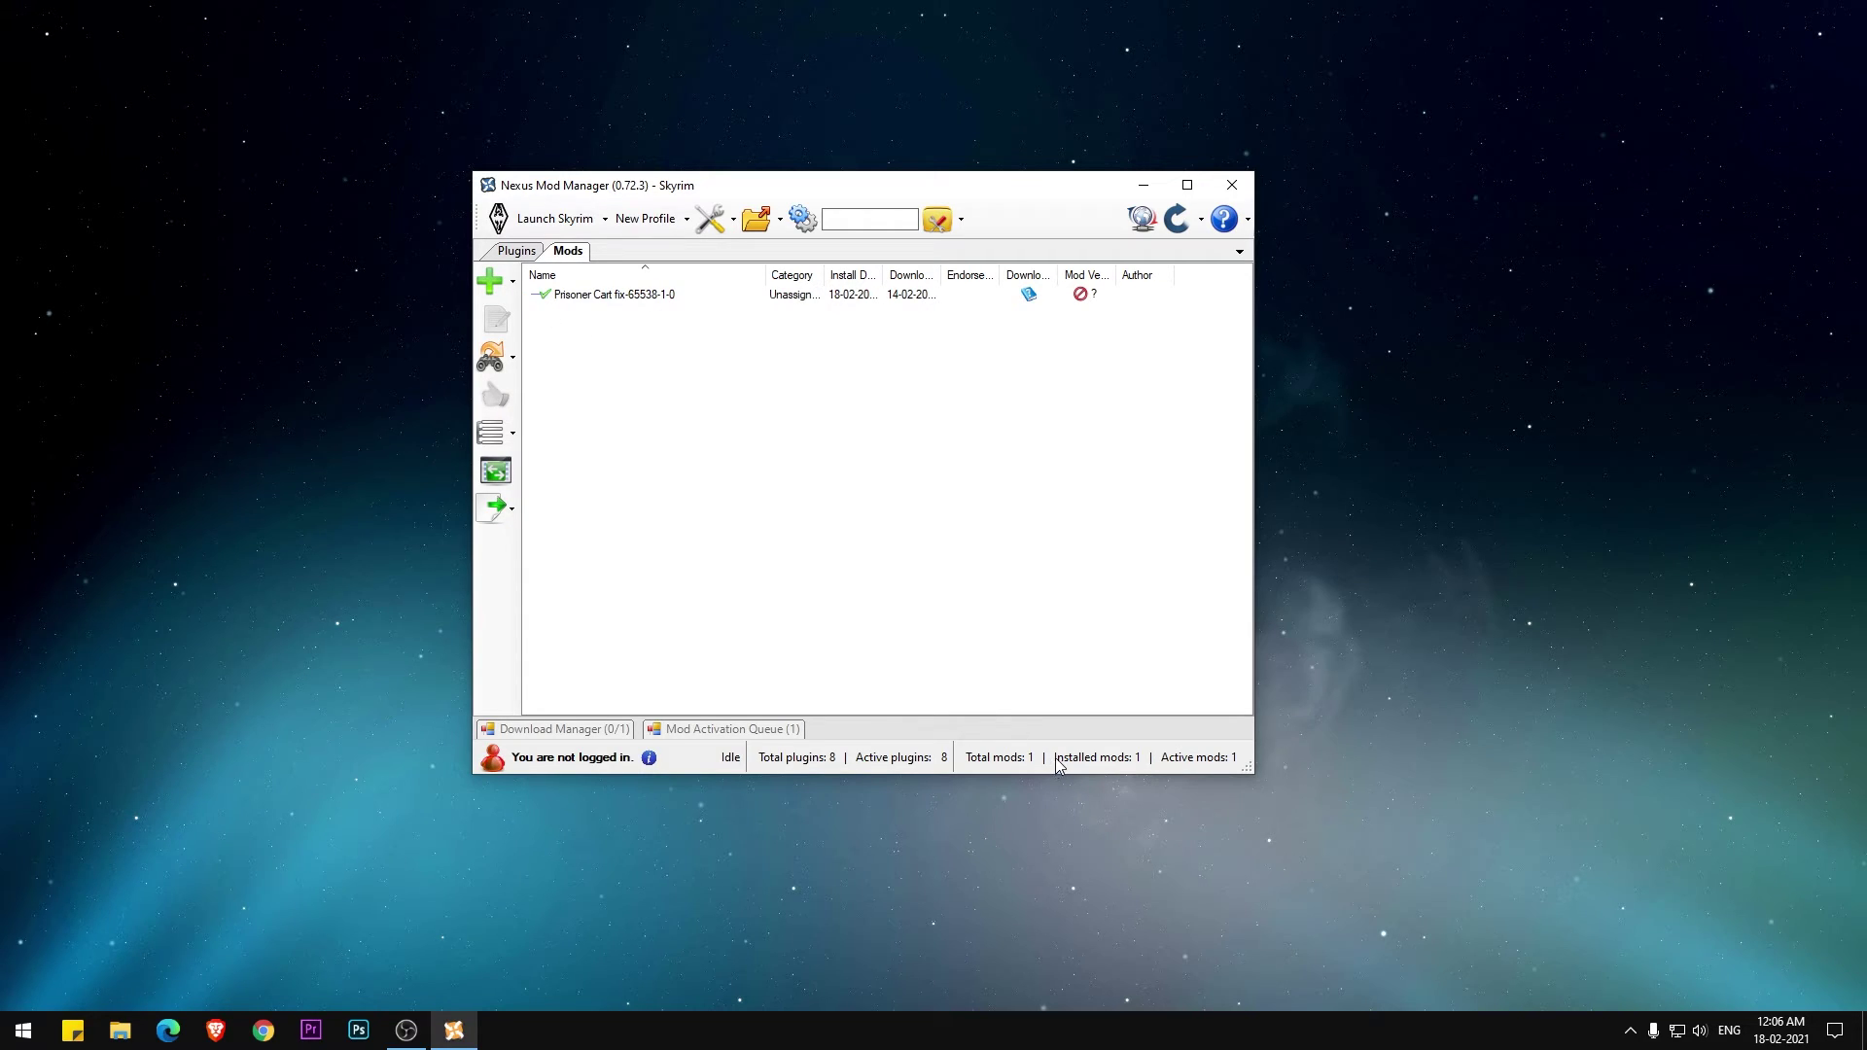
click(620, 298)
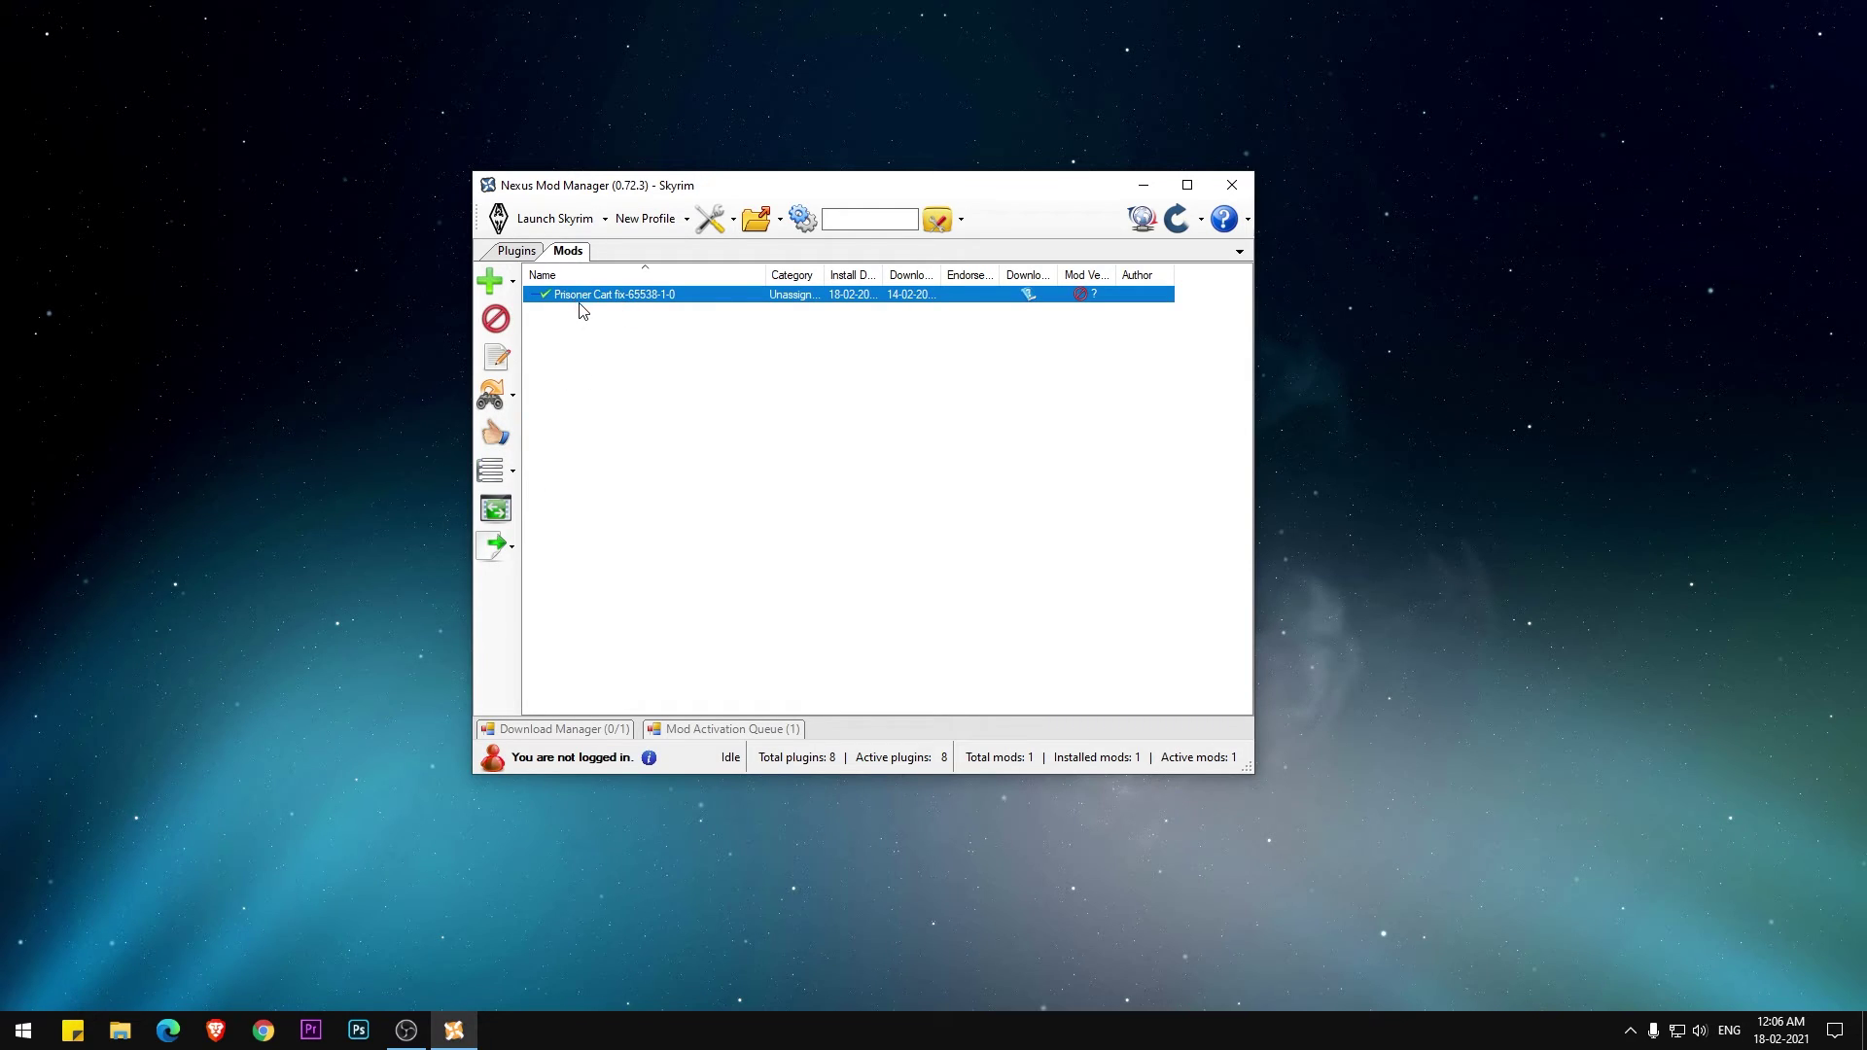
right_click(582, 296)
mouse_move(649, 405)
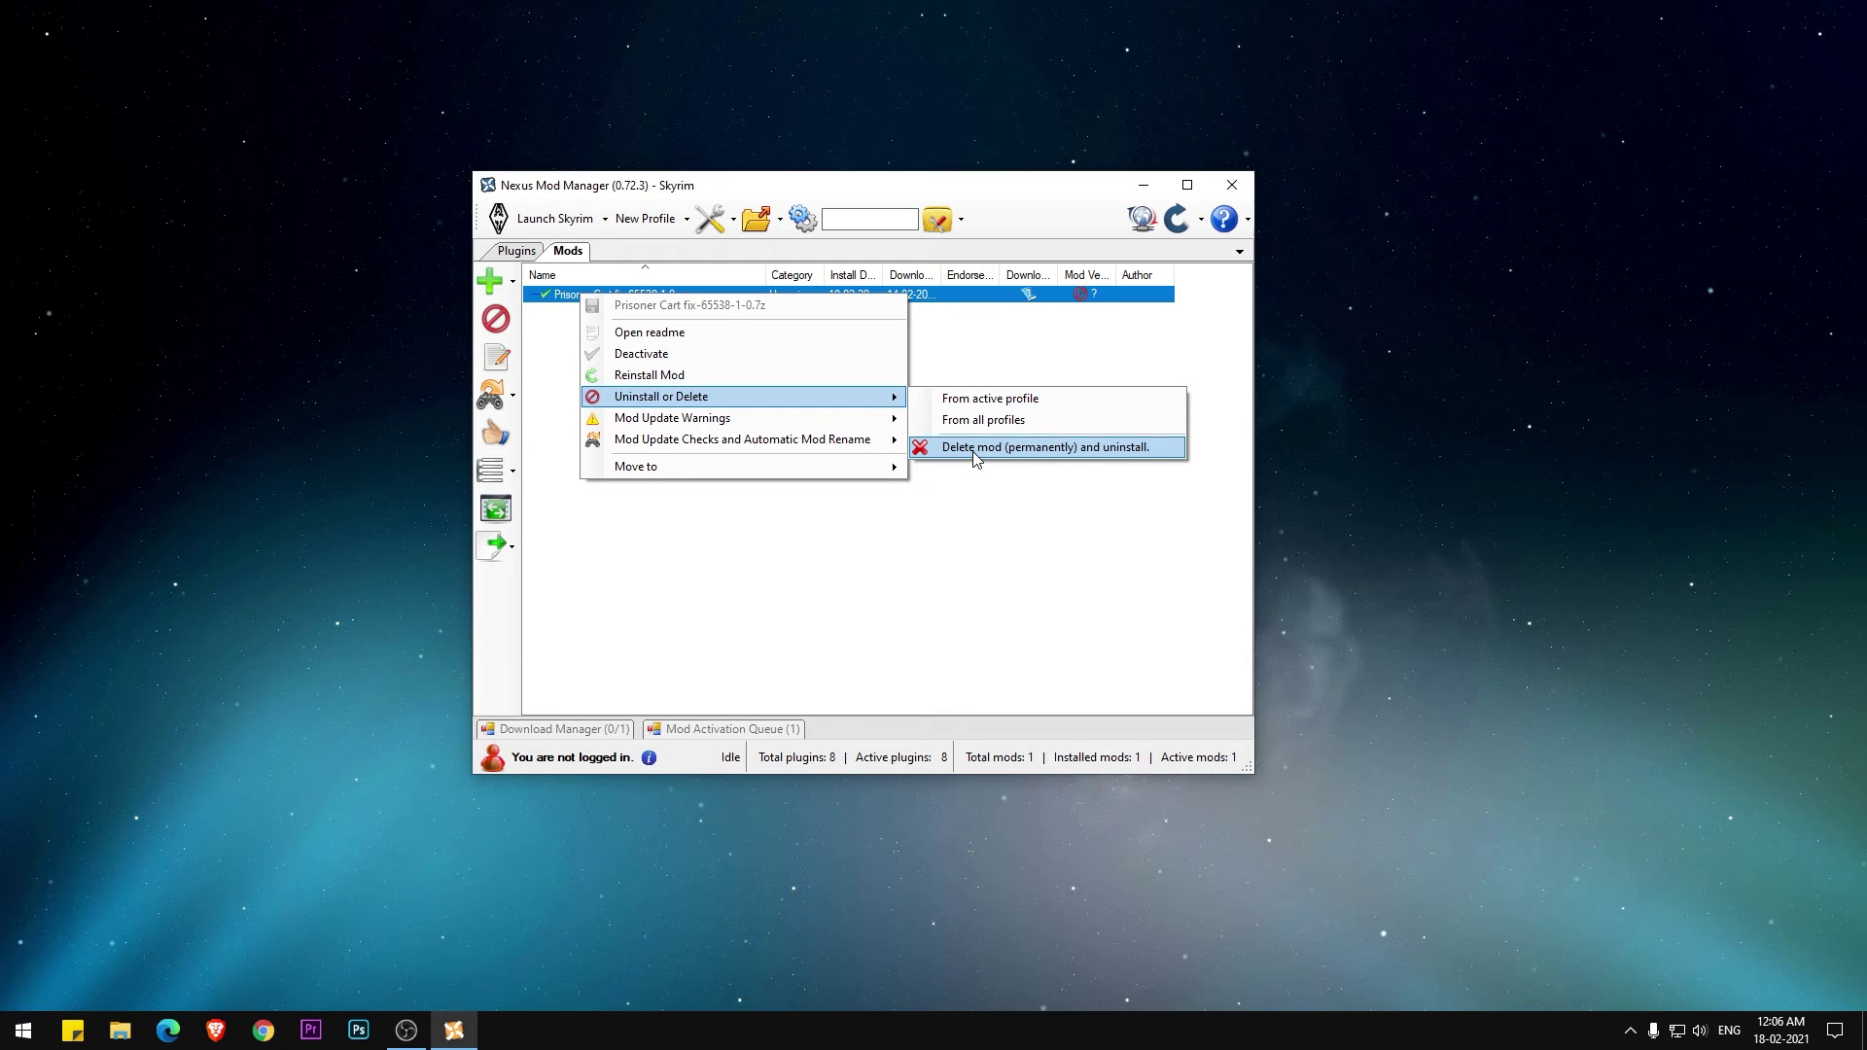
click(975, 539)
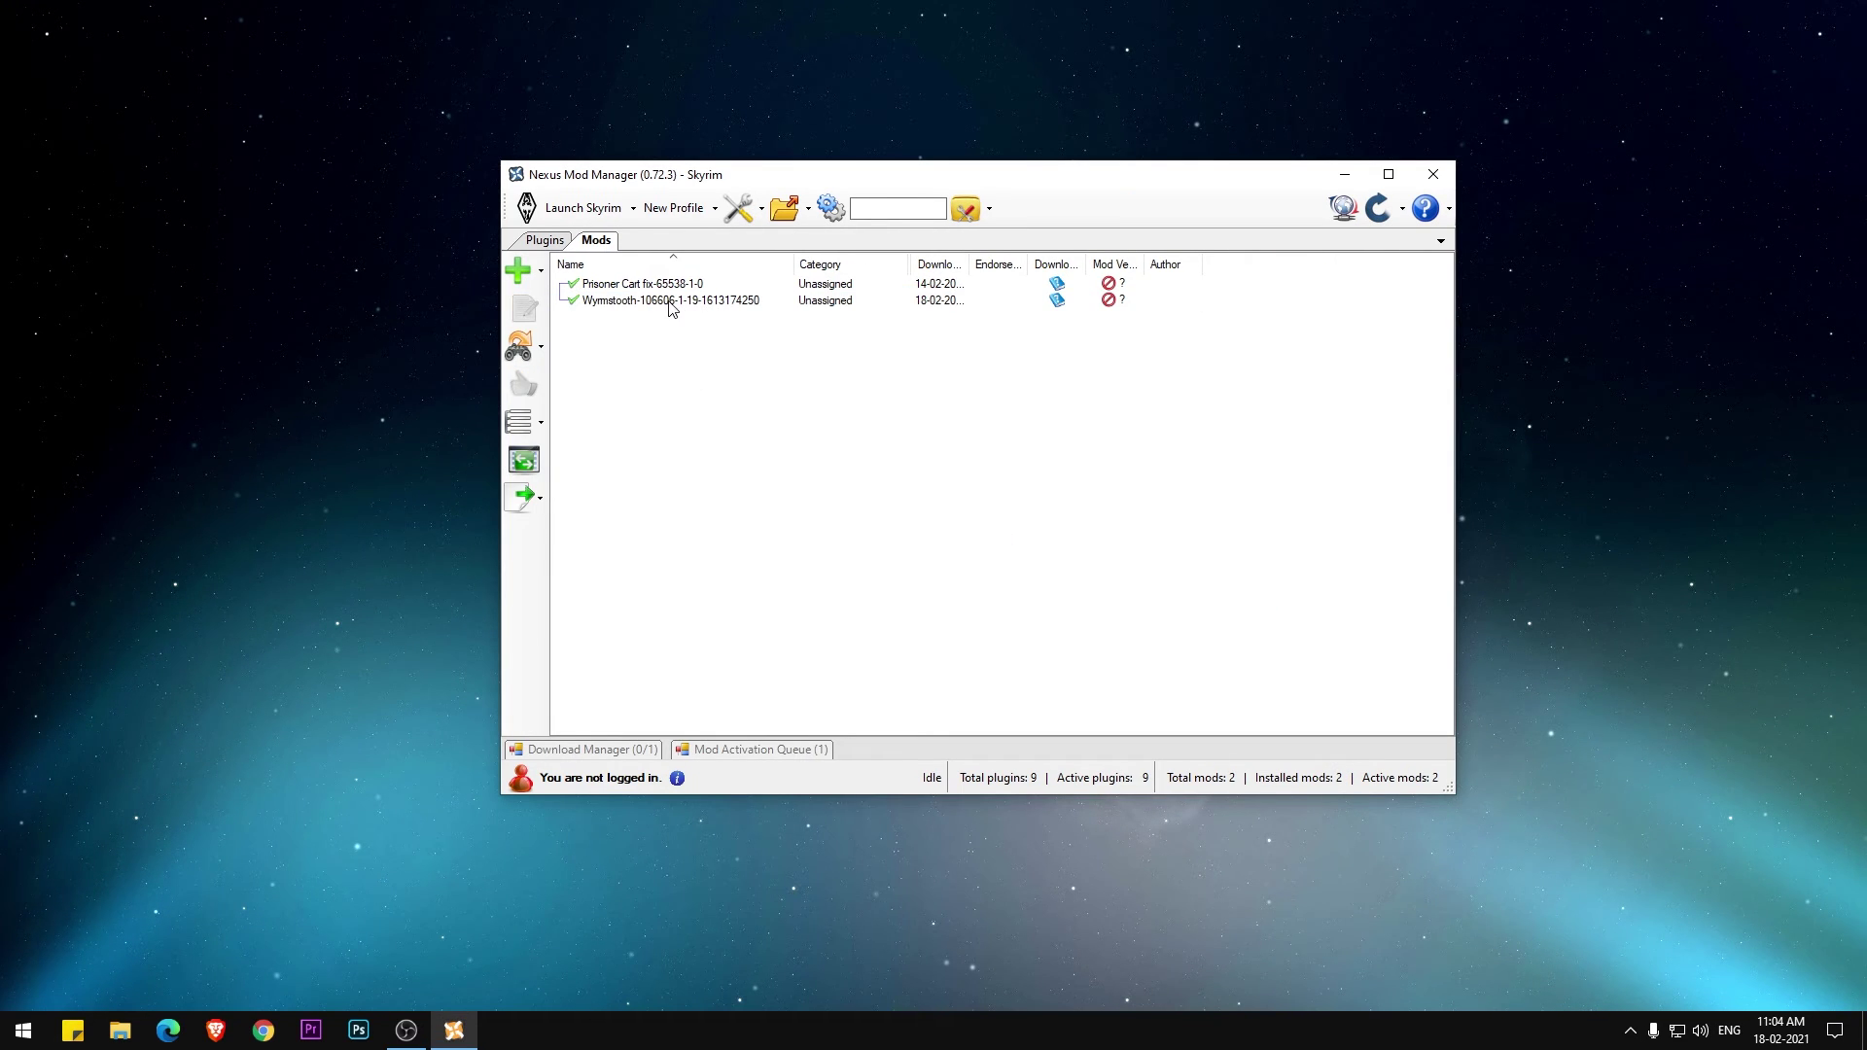
click(669, 302)
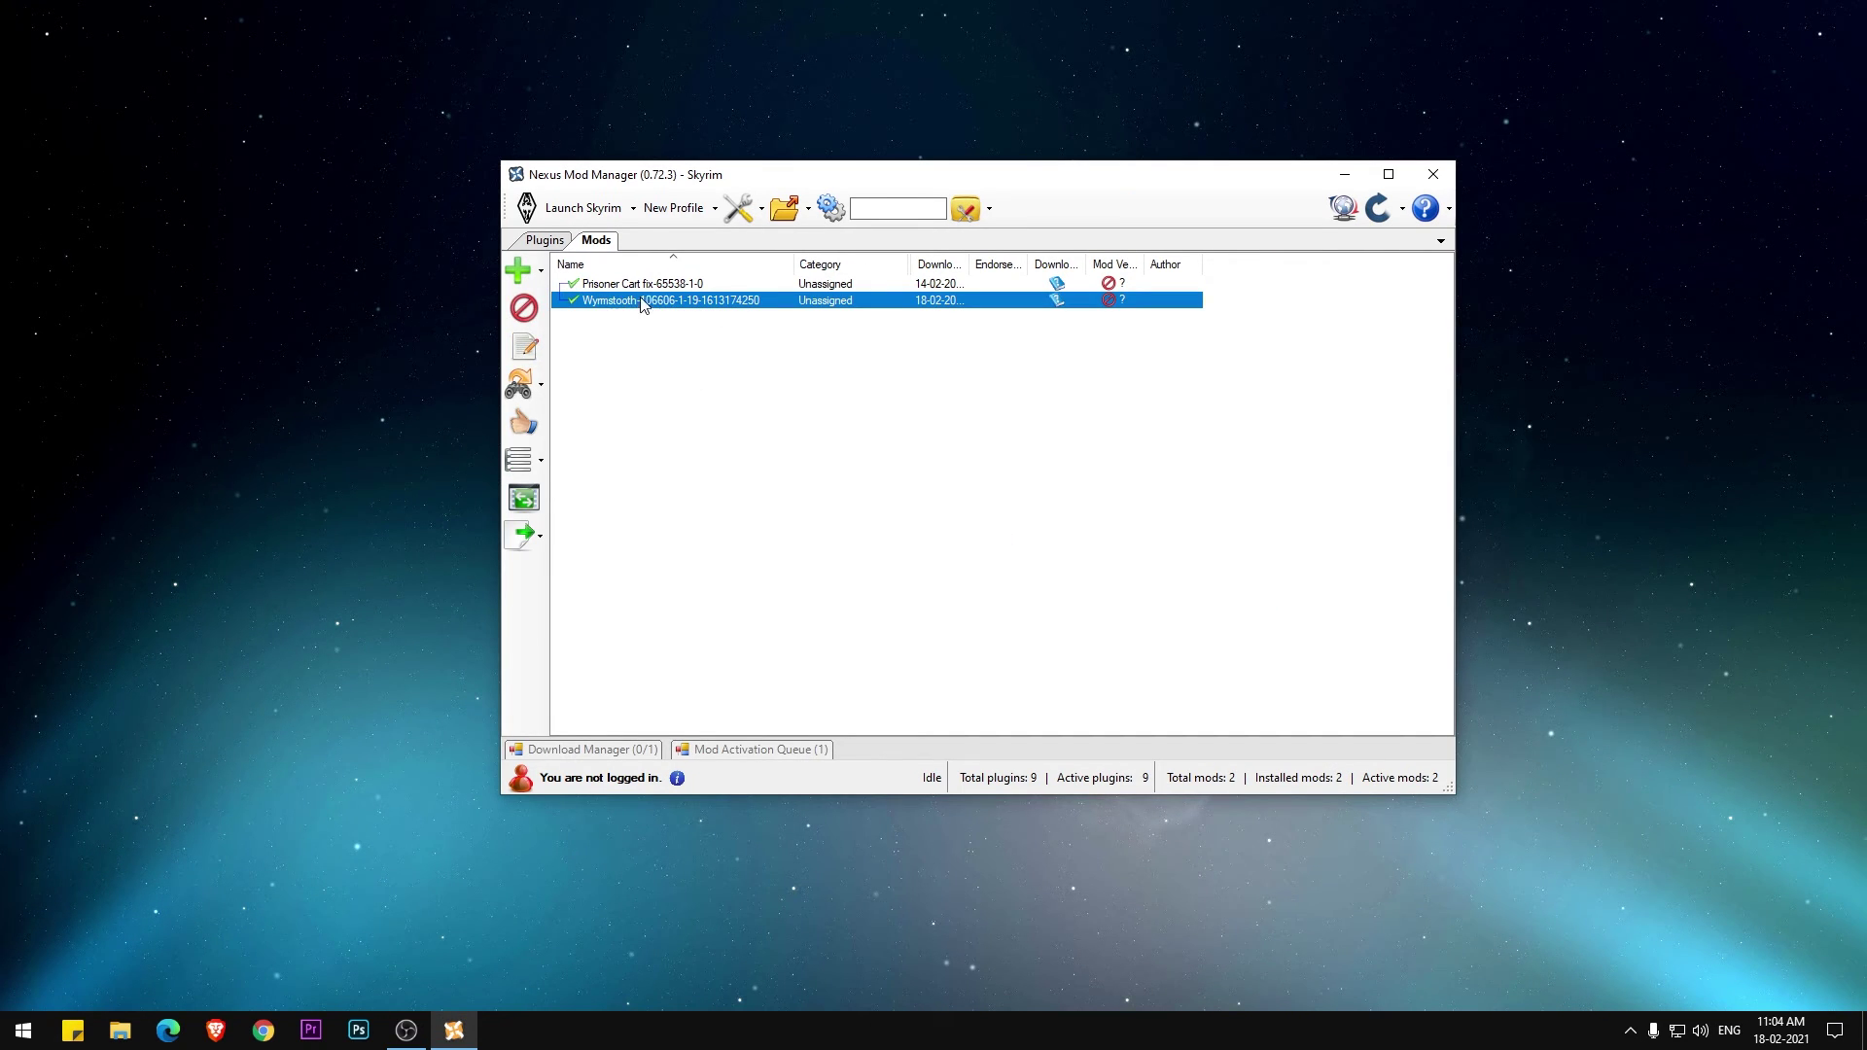